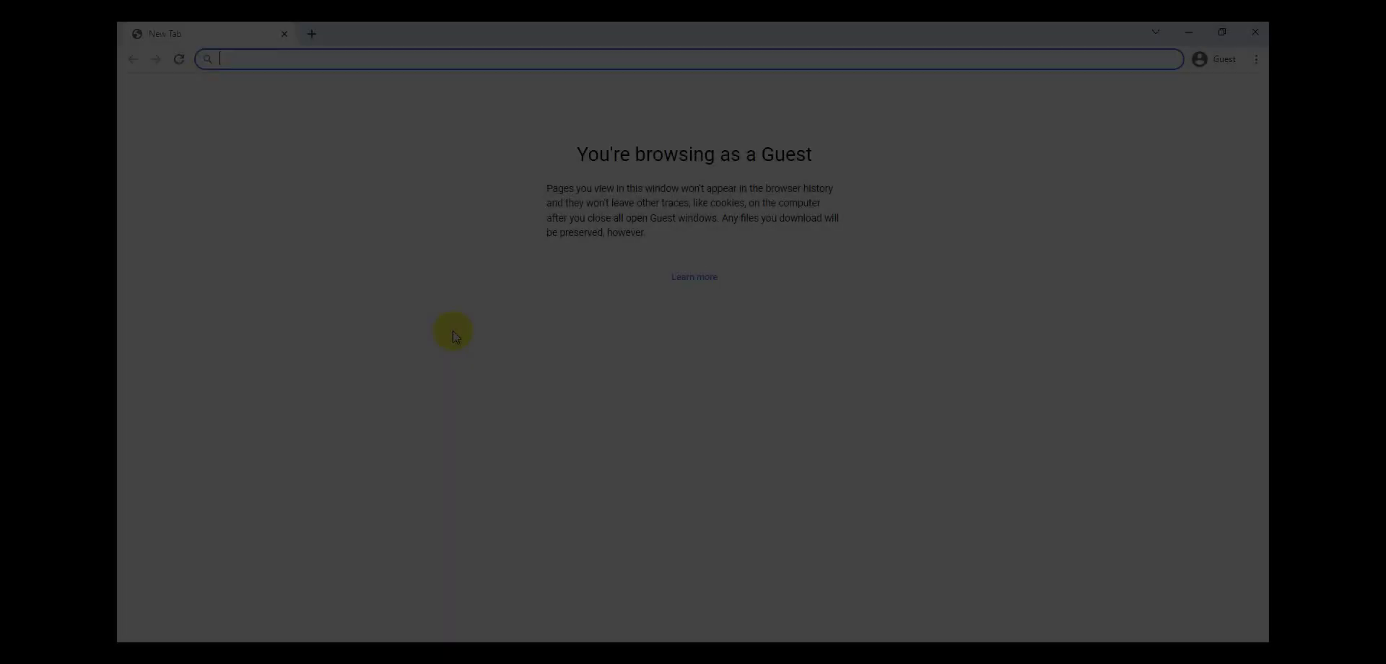
Step: Load gmail.com and go to its Google sign-in page
key("Return")
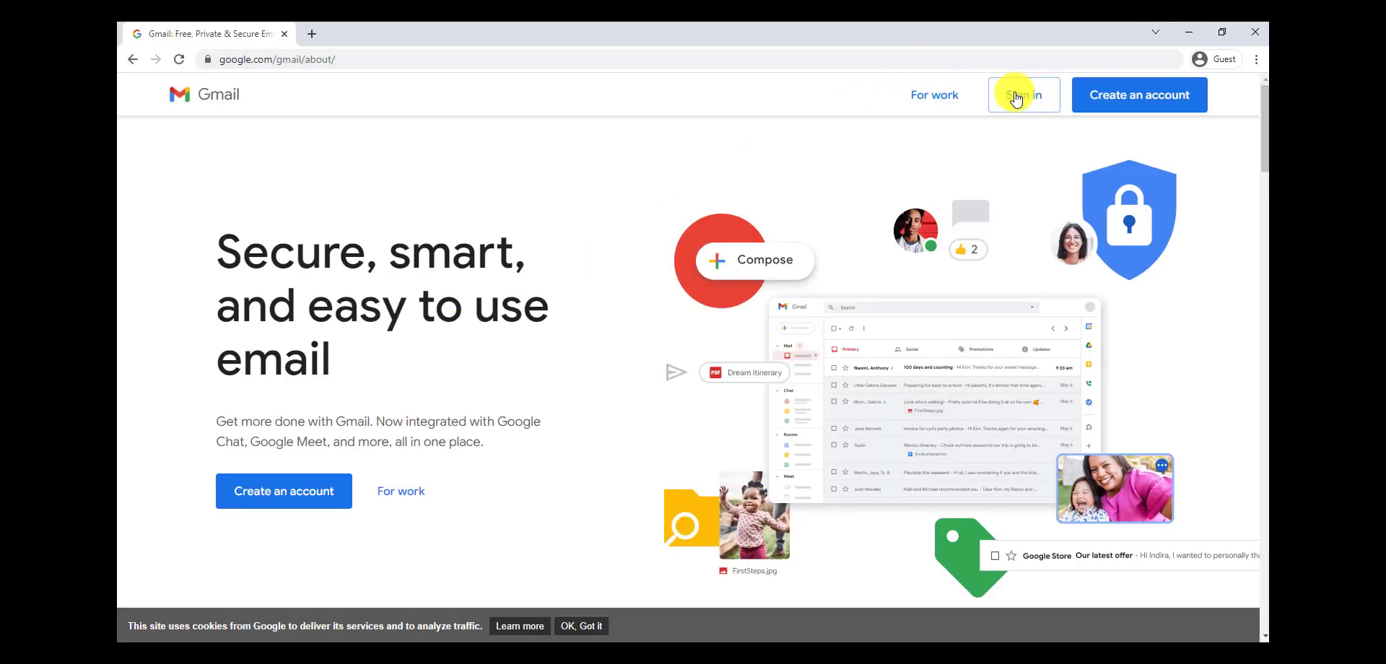
left_click(1019, 100)
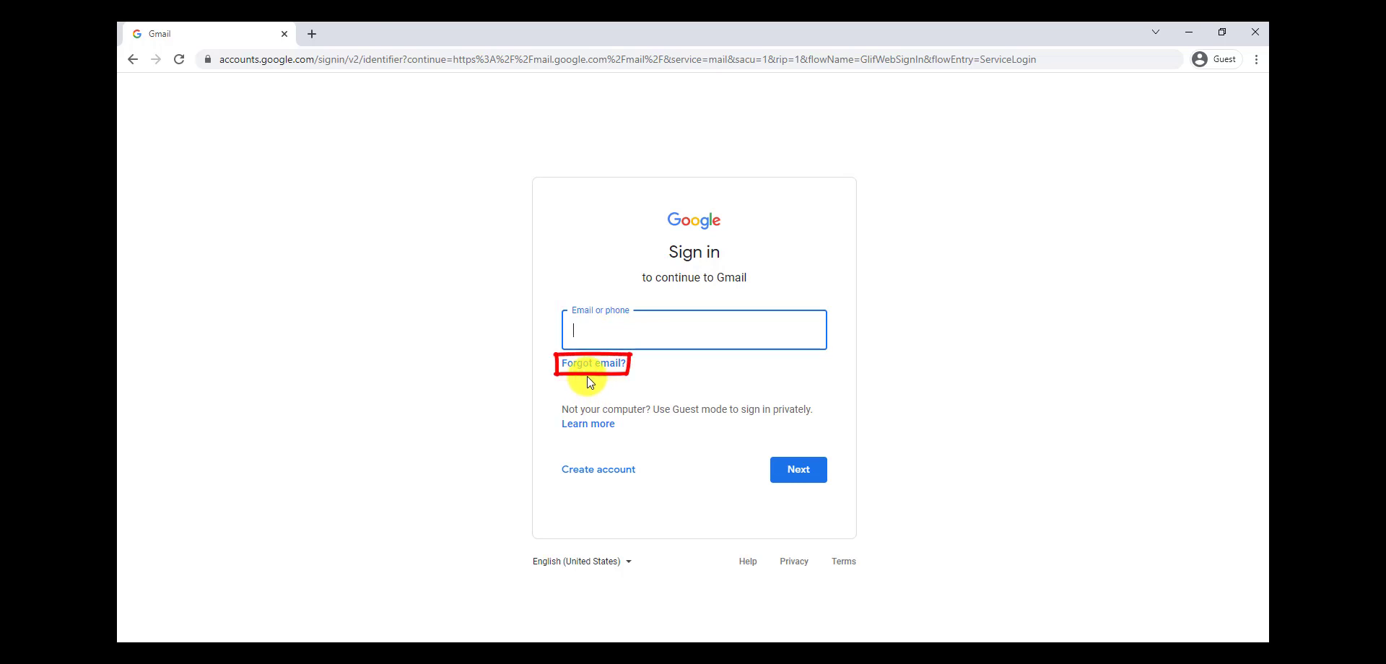
Step: Use 'Forgot email?' and submit the account's recovery phone number on Find your email
left_click(586, 365)
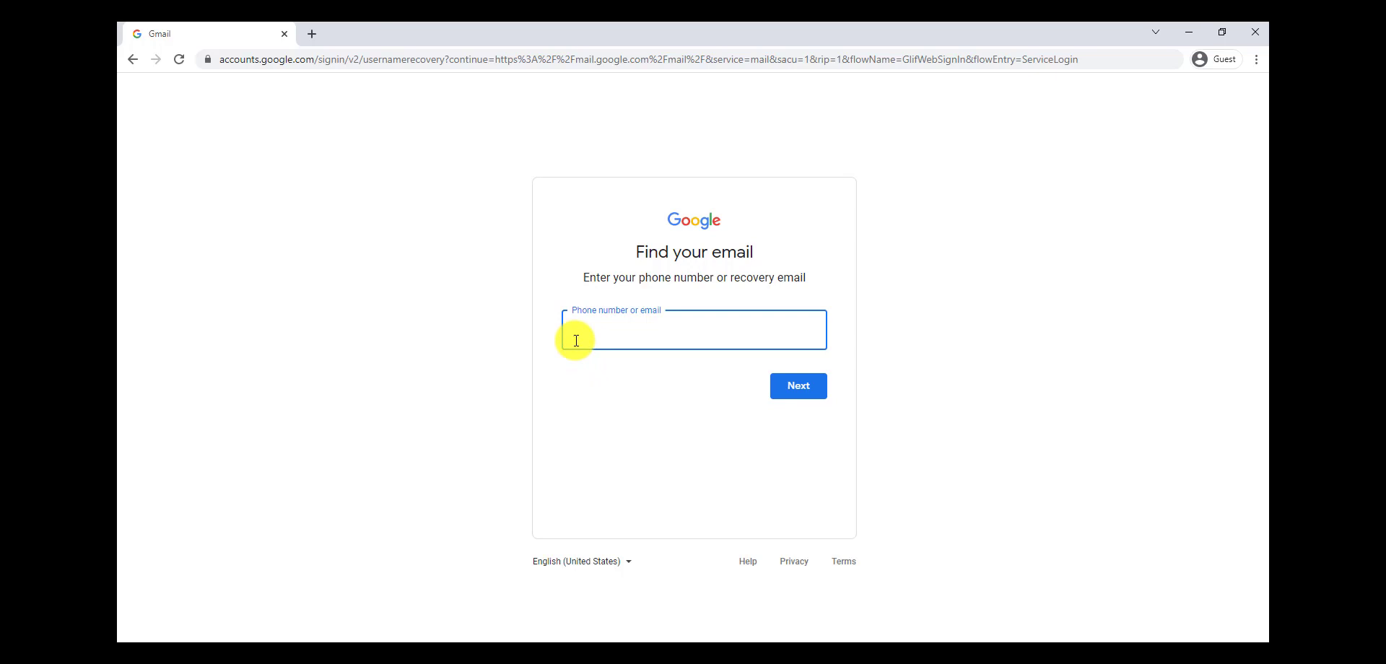
left_click_drag(727, 277, 805, 275)
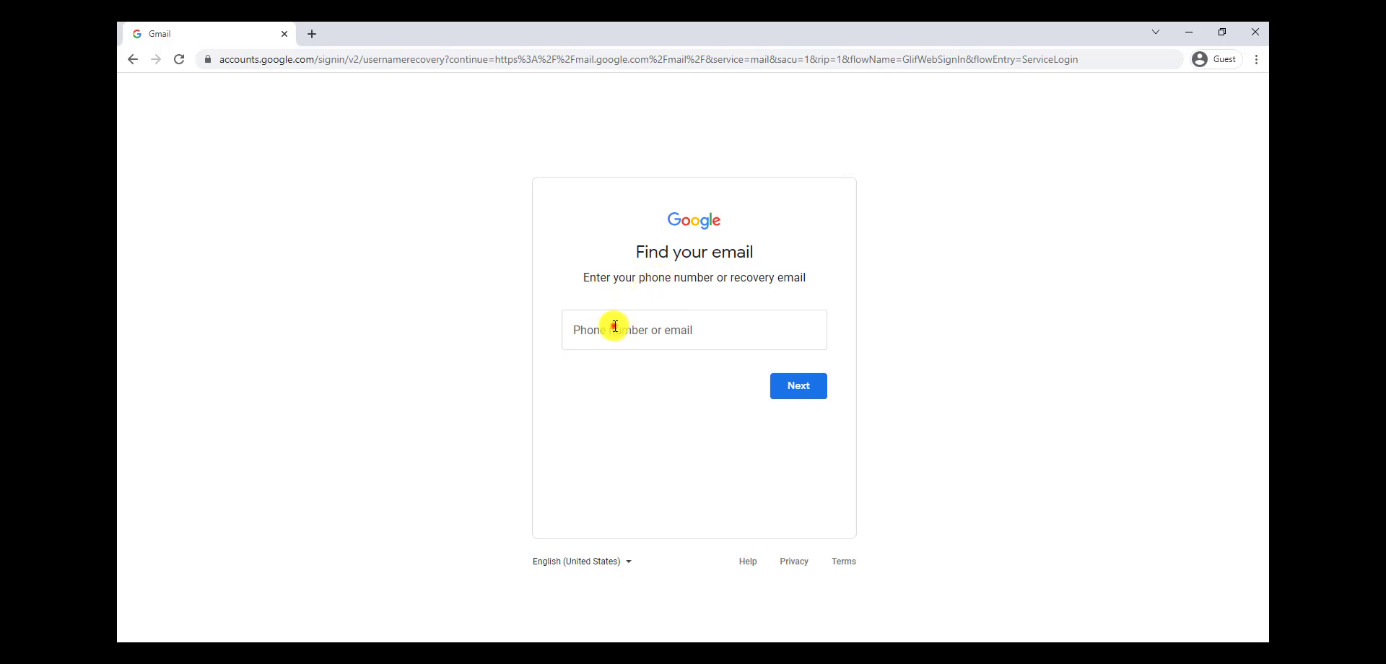
left_click(613, 325)
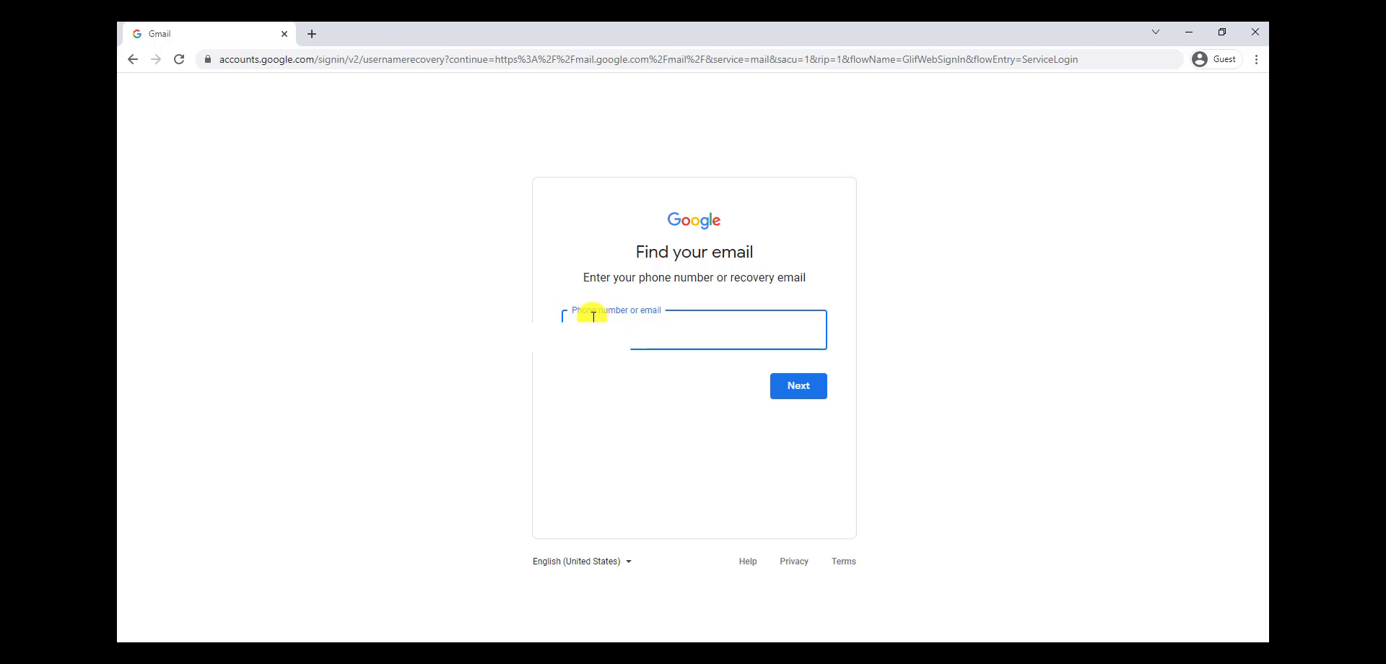
type("4736")
left_click(796, 396)
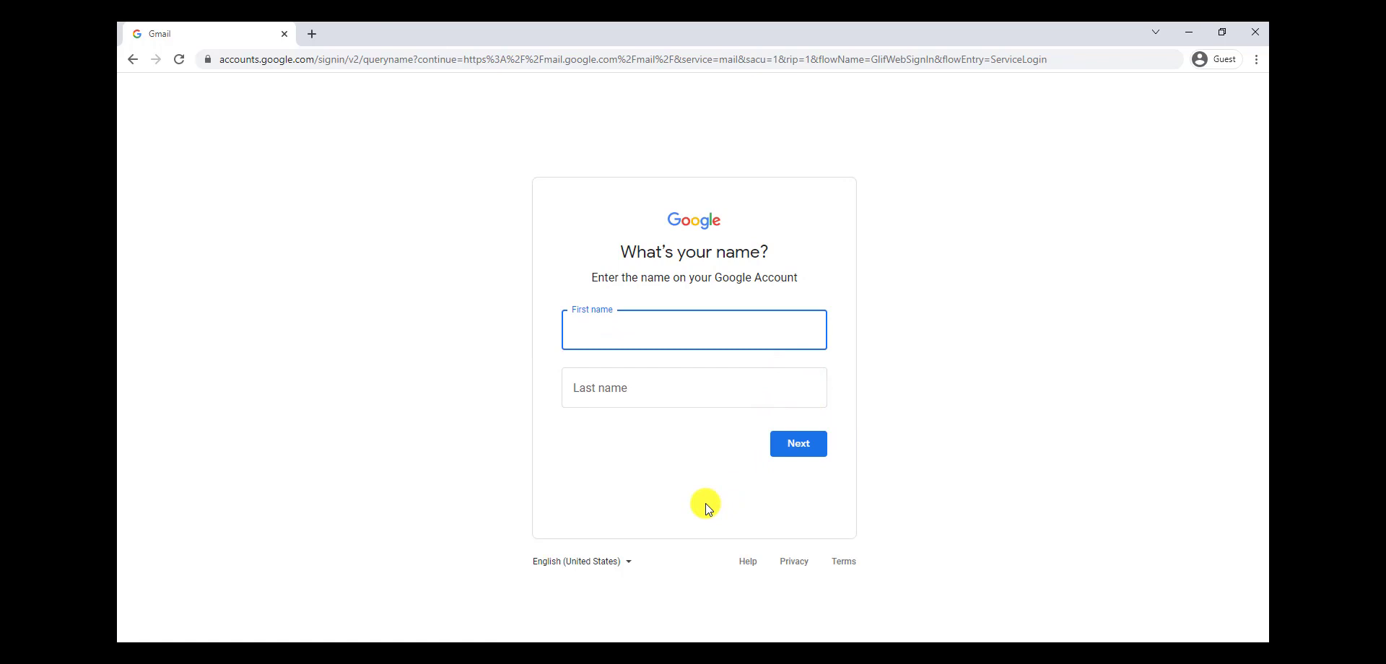
Step: Enter the account holder's first and last name and submit them
key("Tab")
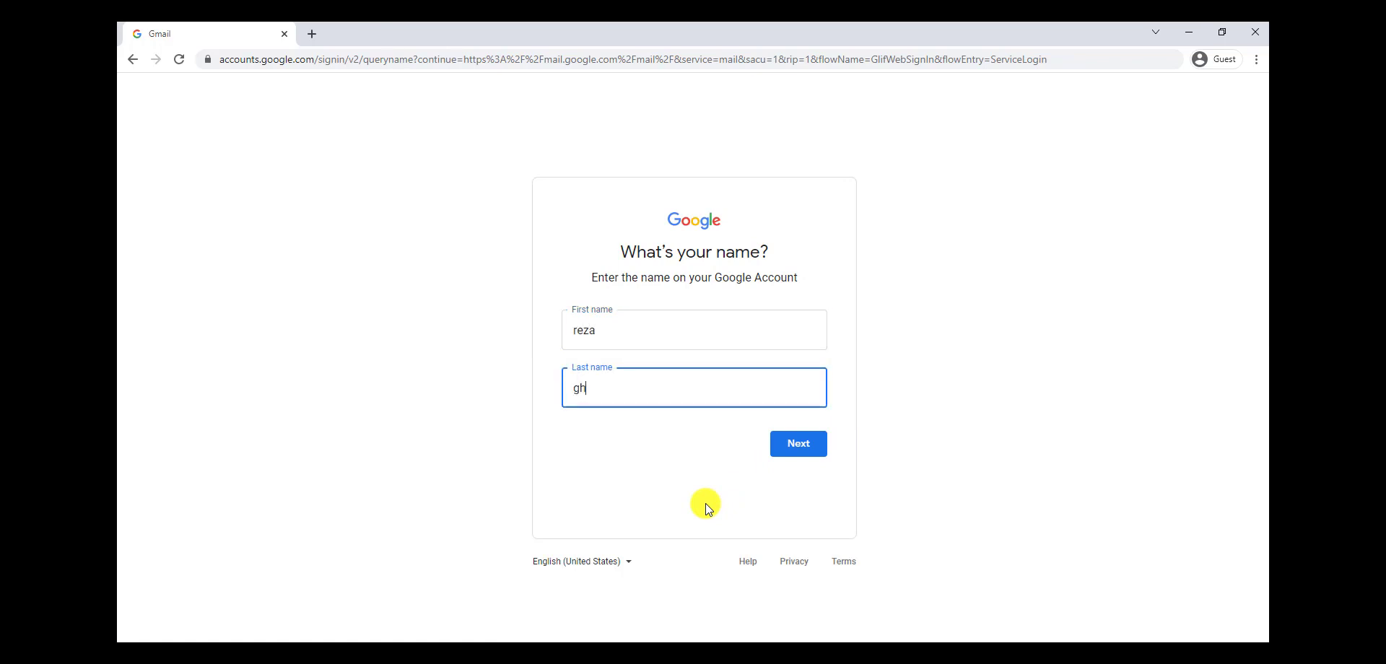
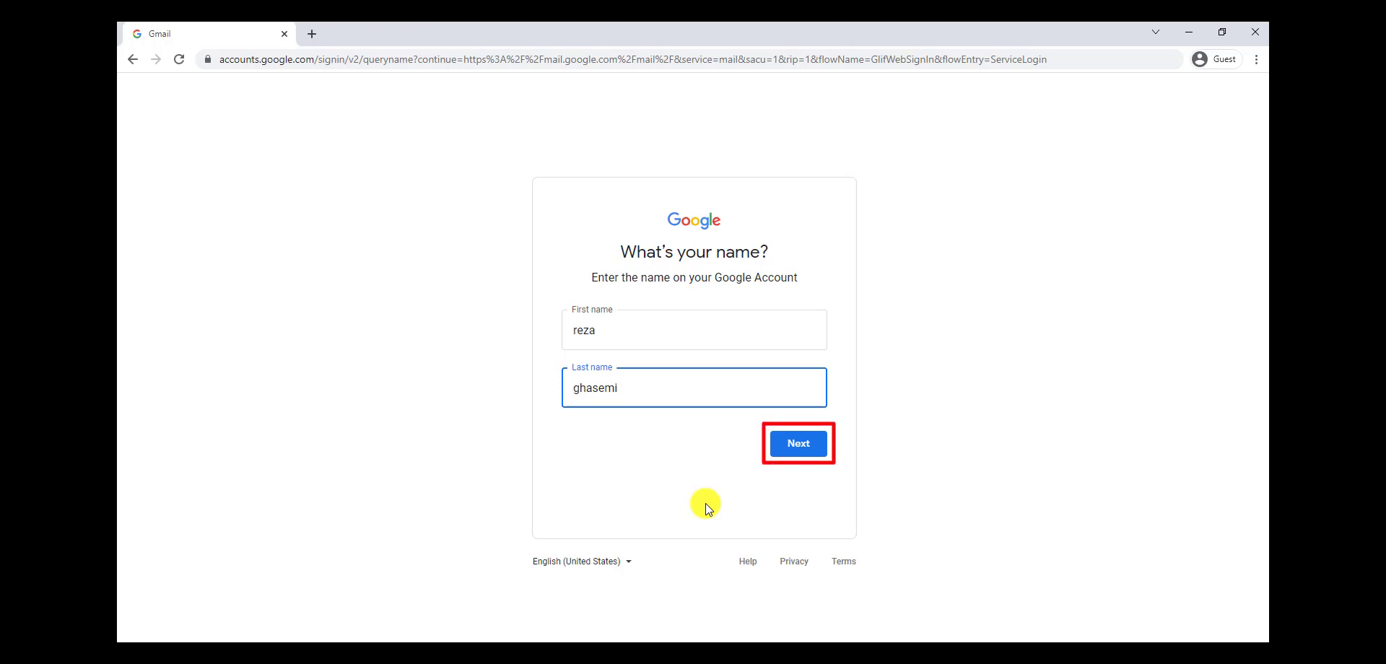
left_click(801, 449)
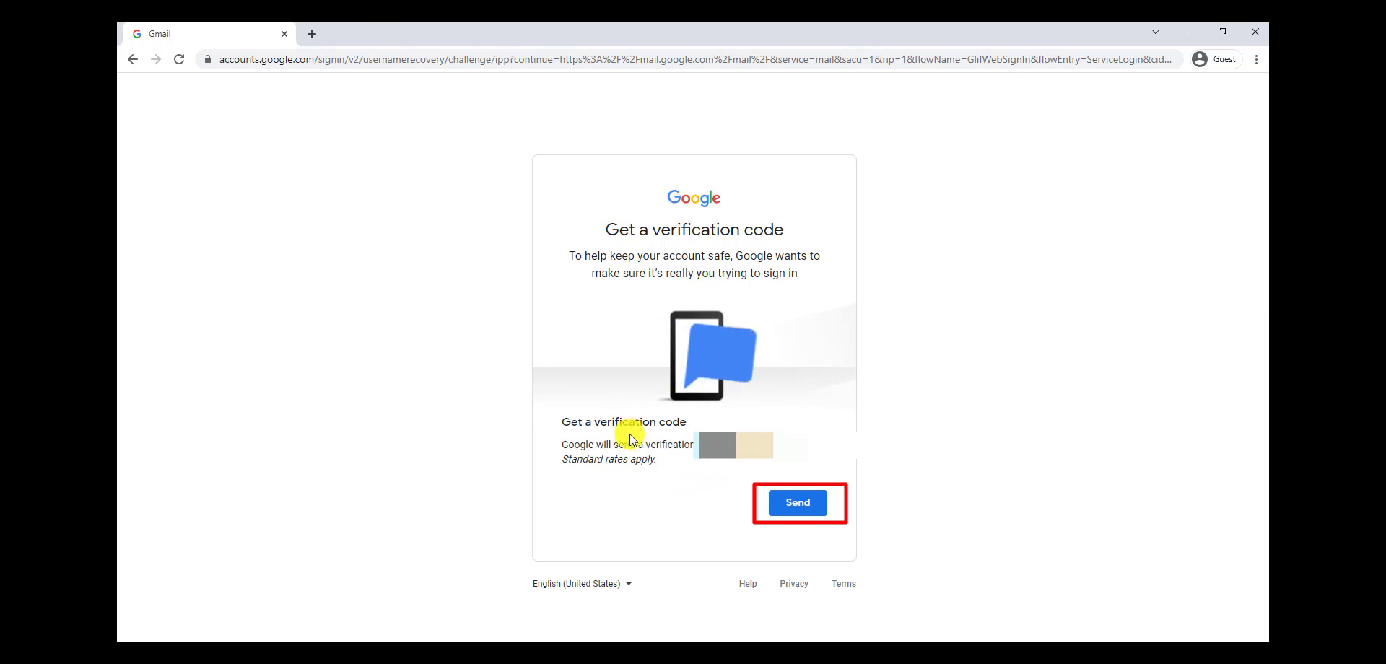
Step: Have a verification code texted, then enter the 6-digit SMS code and submit it
left_click(785, 505)
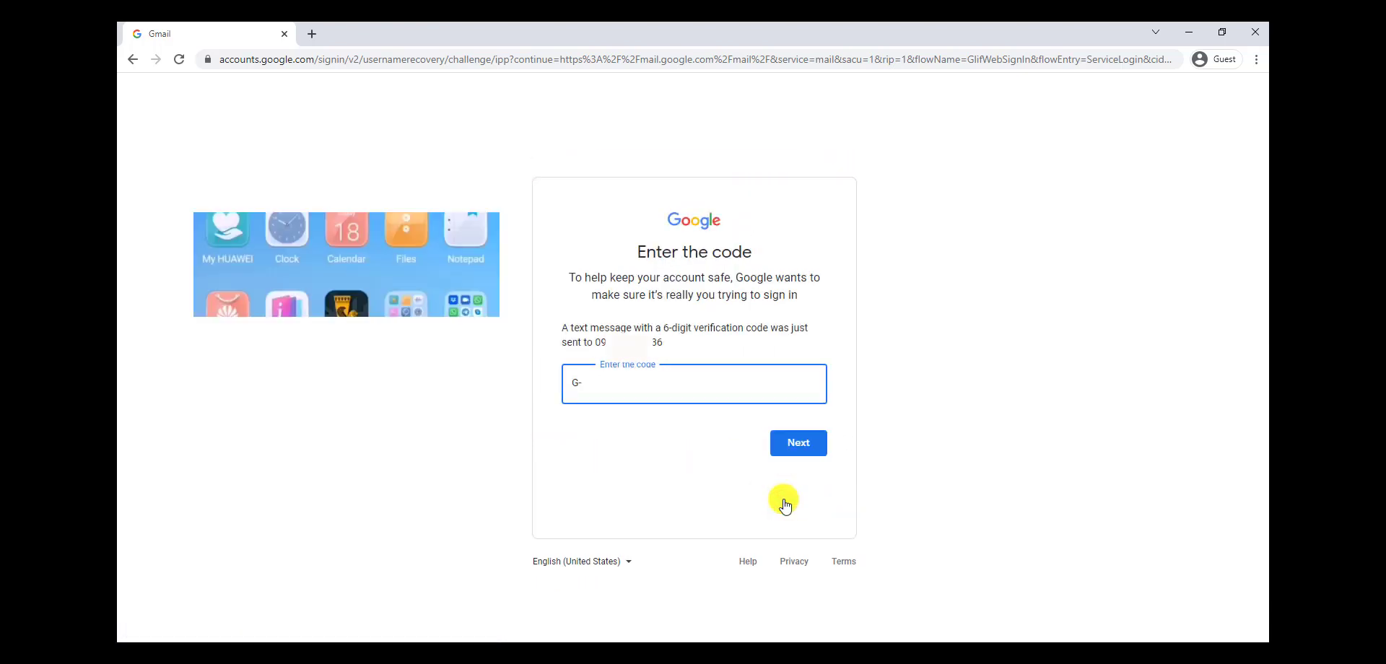
left_click(725, 393)
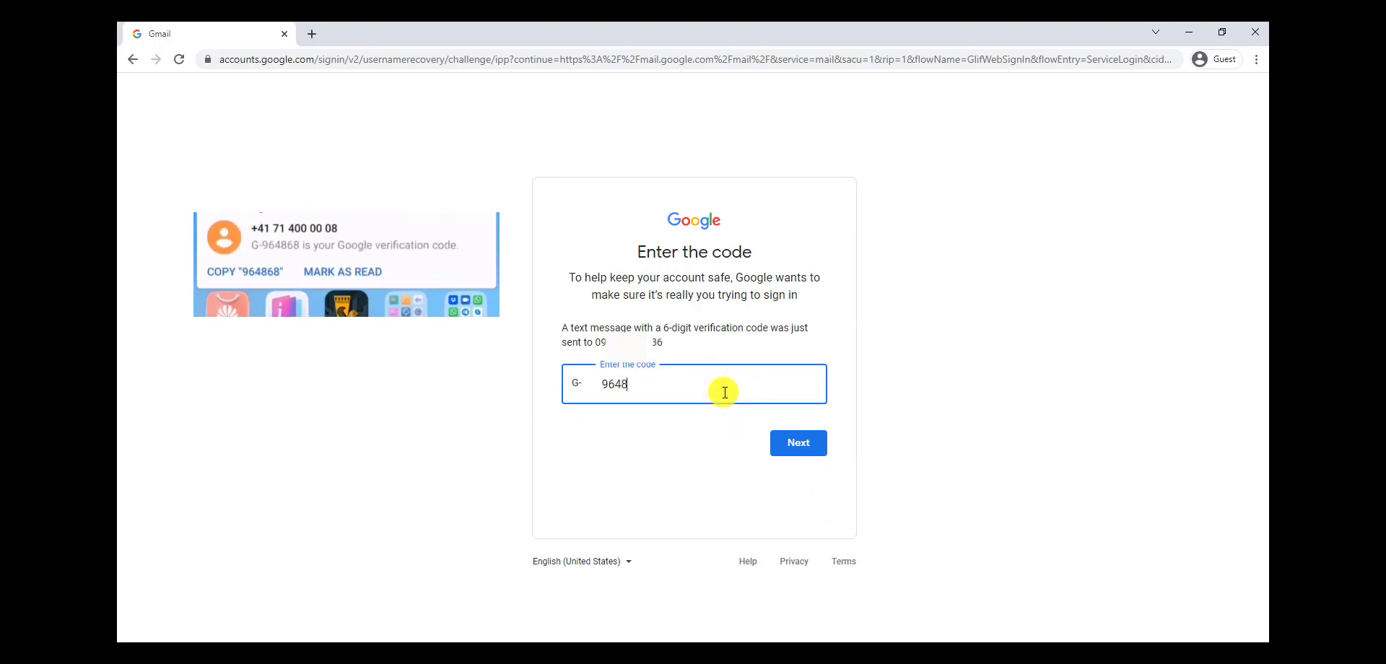
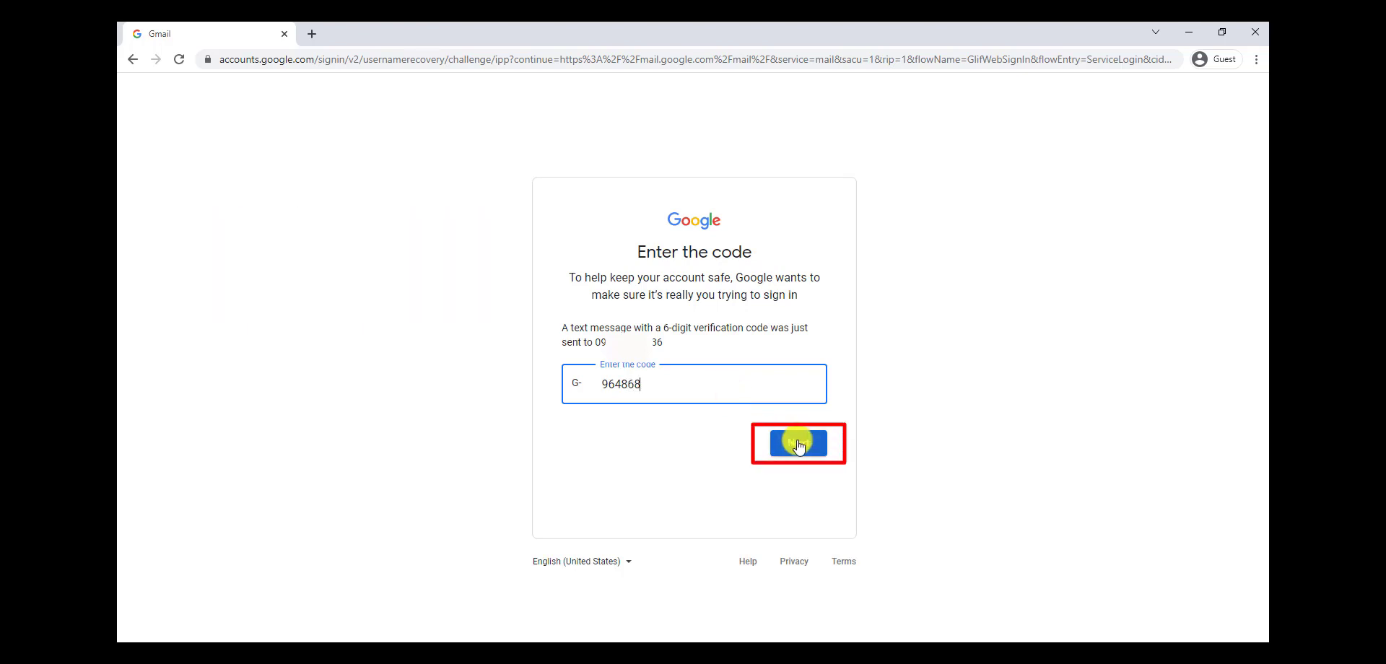
left_click(798, 444)
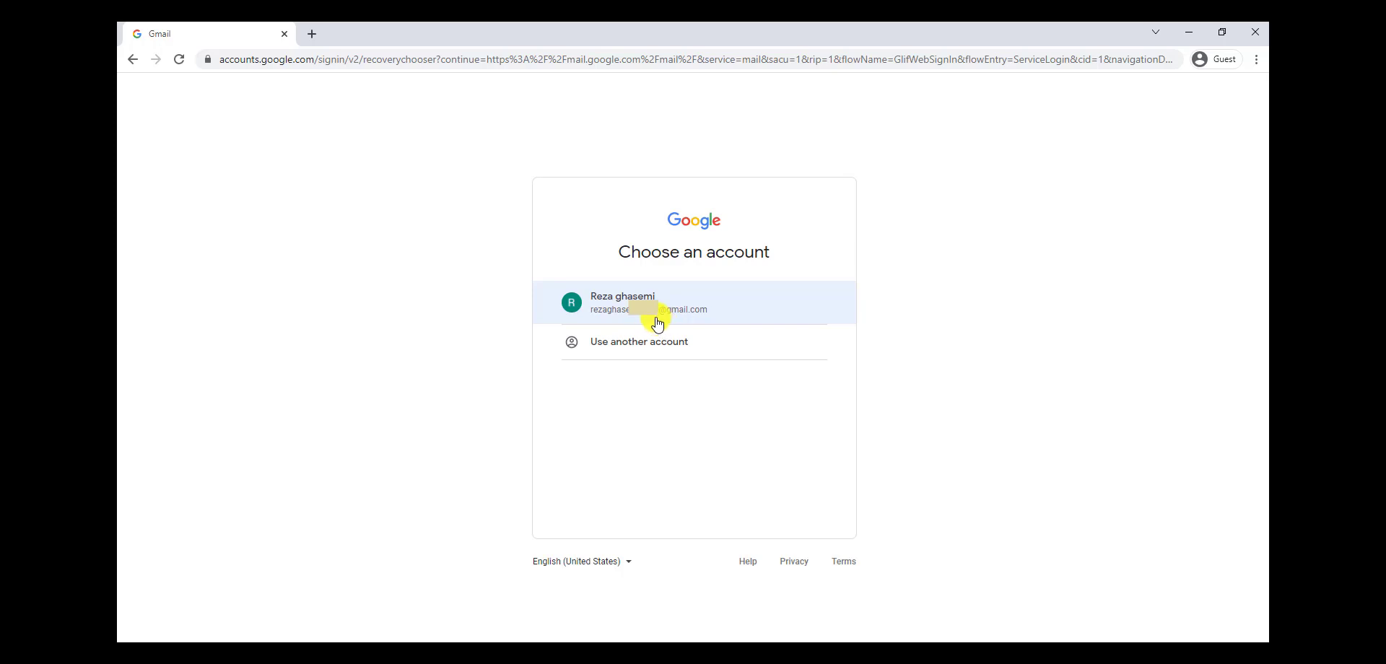
Step: Go back, restart 'Forgot email?' and submit the recovery email address instead of the phone
key("alt+Left")
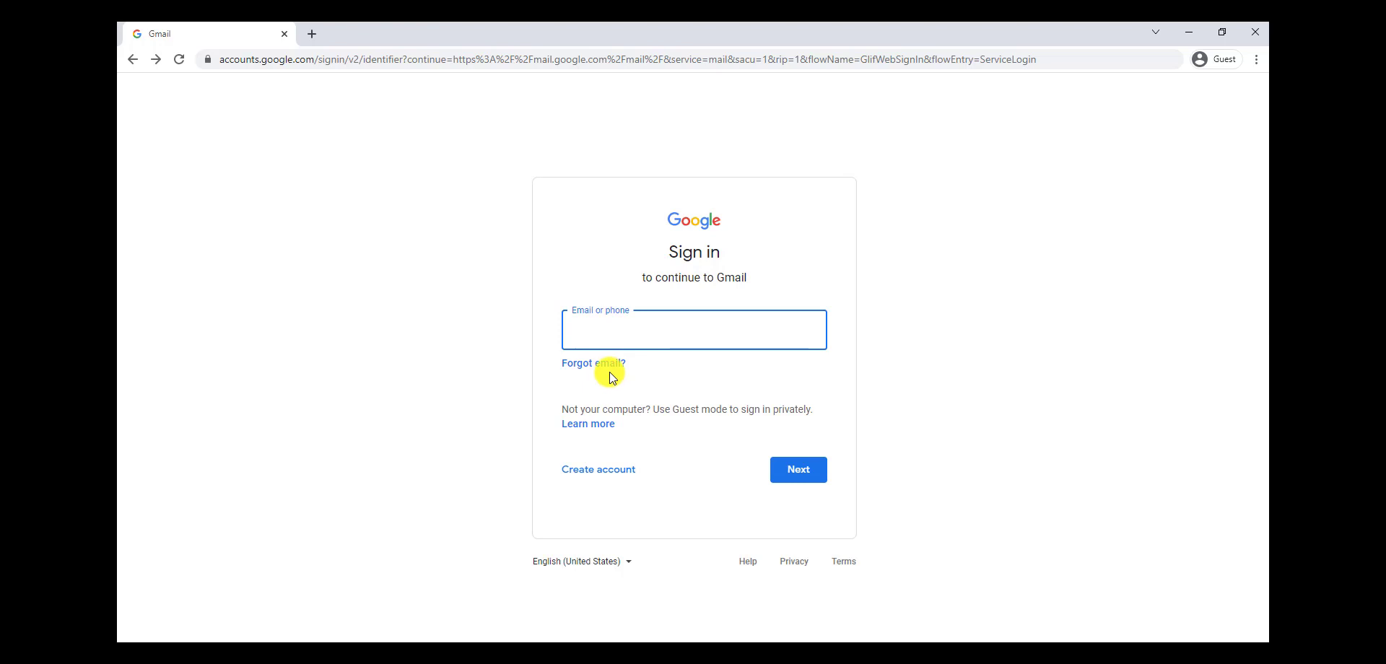
left_click(593, 370)
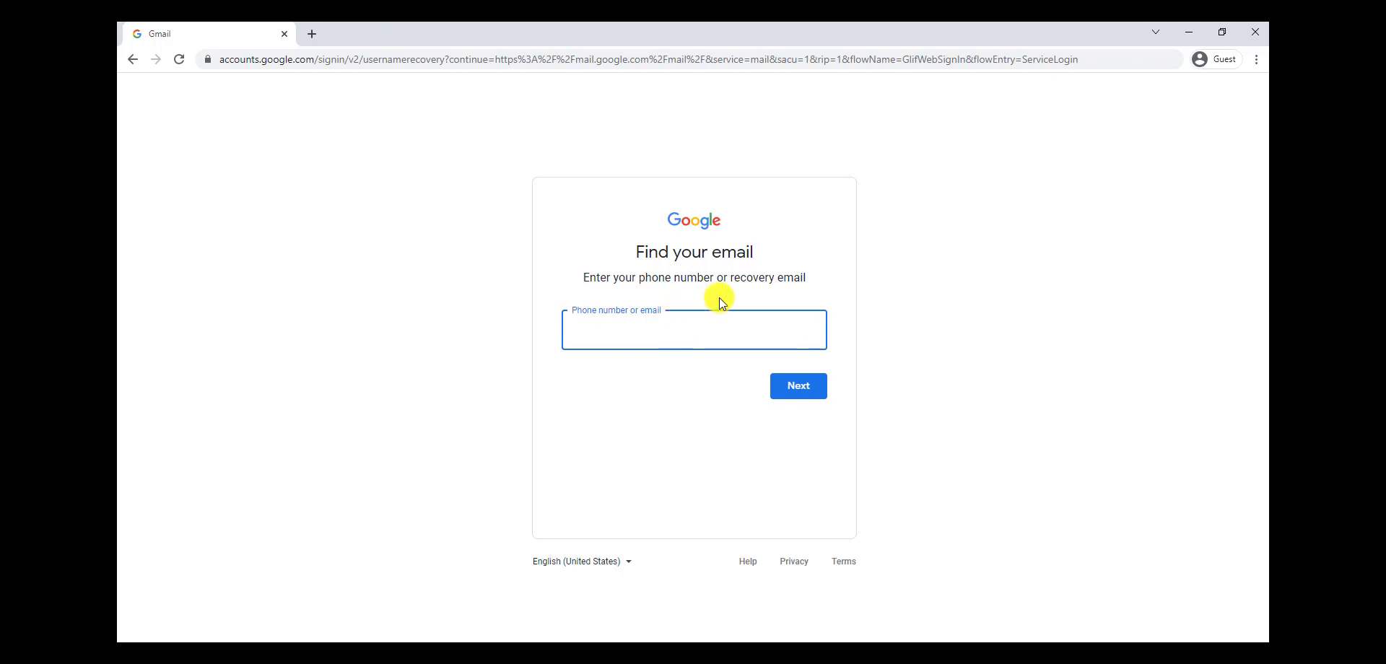
left_click_drag(731, 277, 787, 278)
left_click(700, 314)
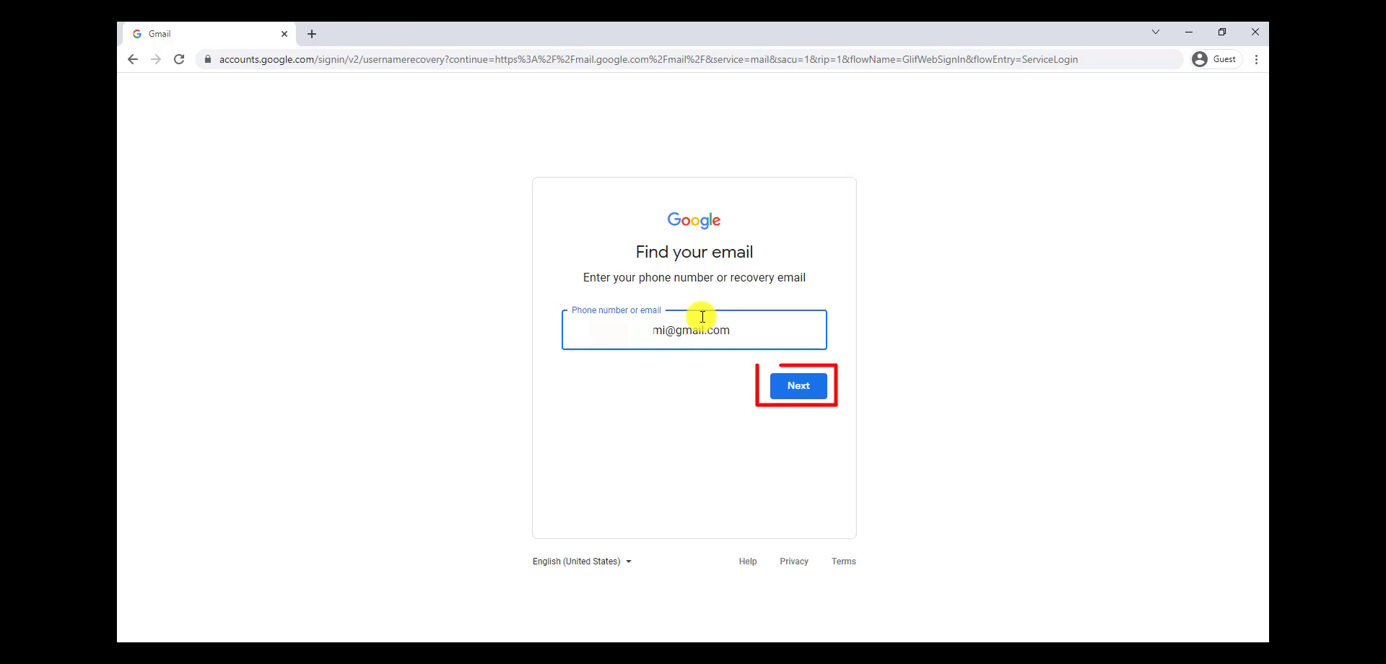
left_click(794, 382)
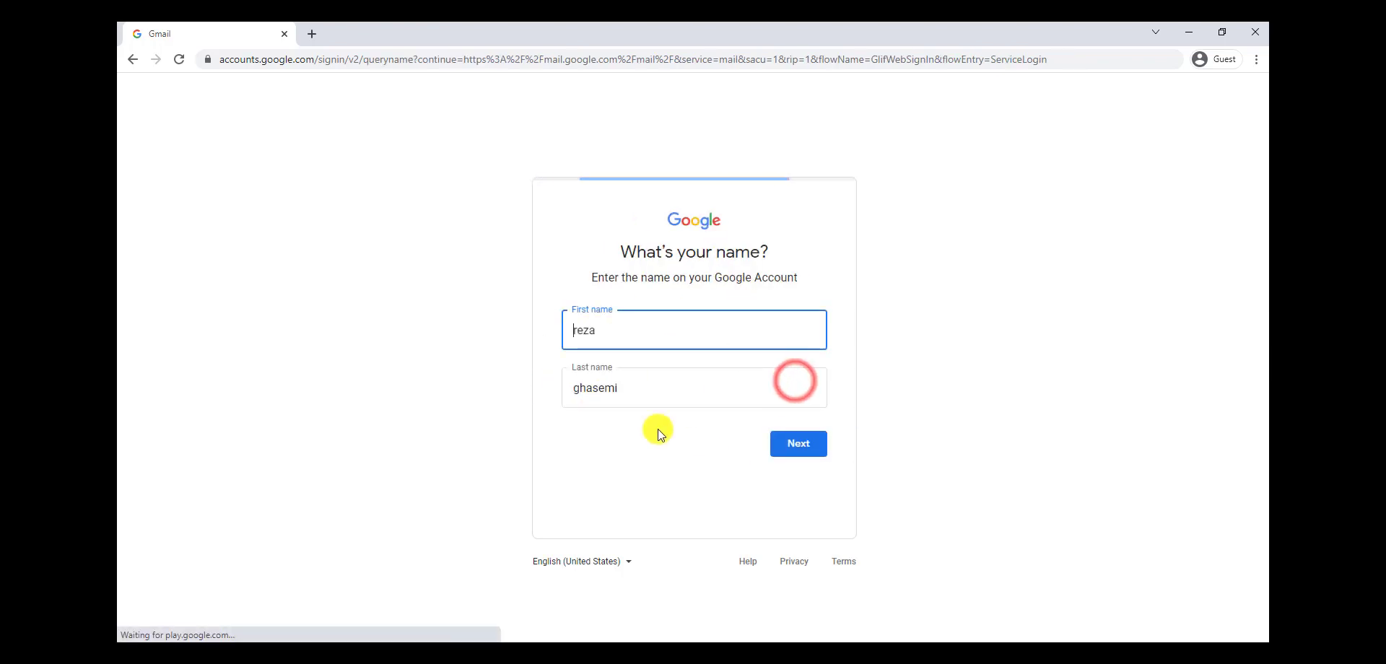
Step: Check the prefilled first and last name fields and confirm them with Next
double_click(610, 331)
double_click(643, 387)
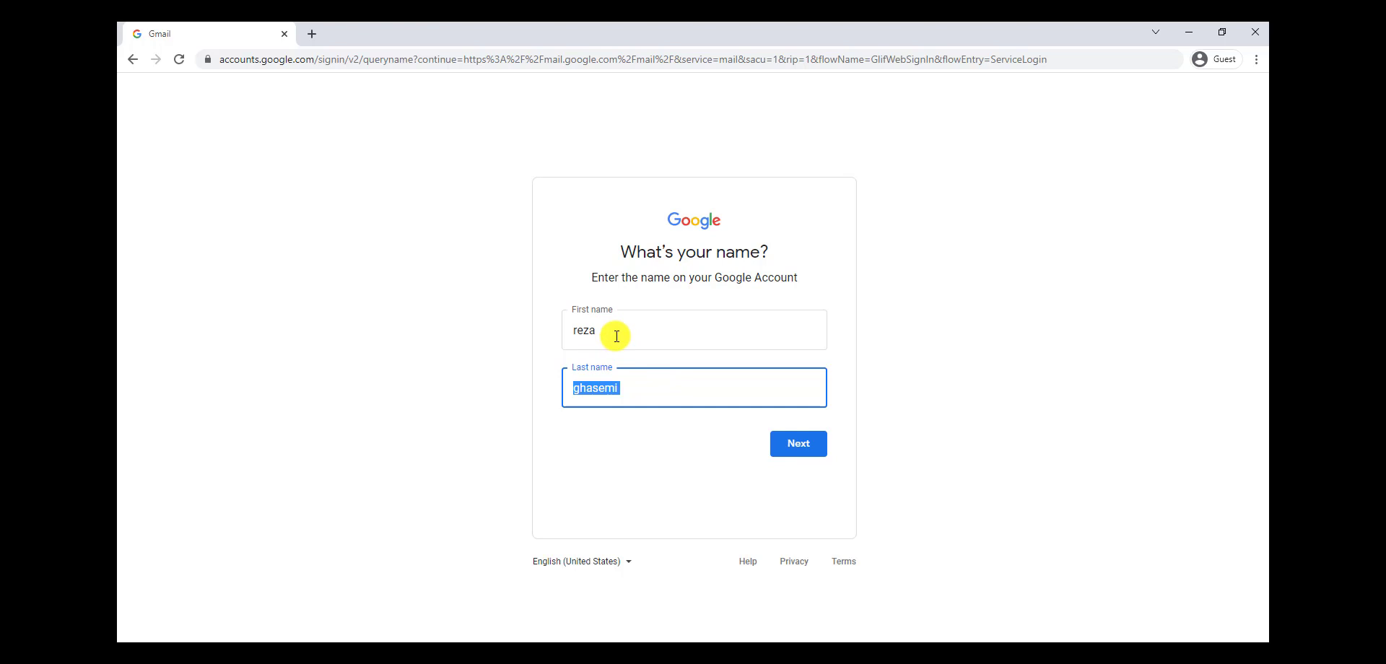
double_click(604, 334)
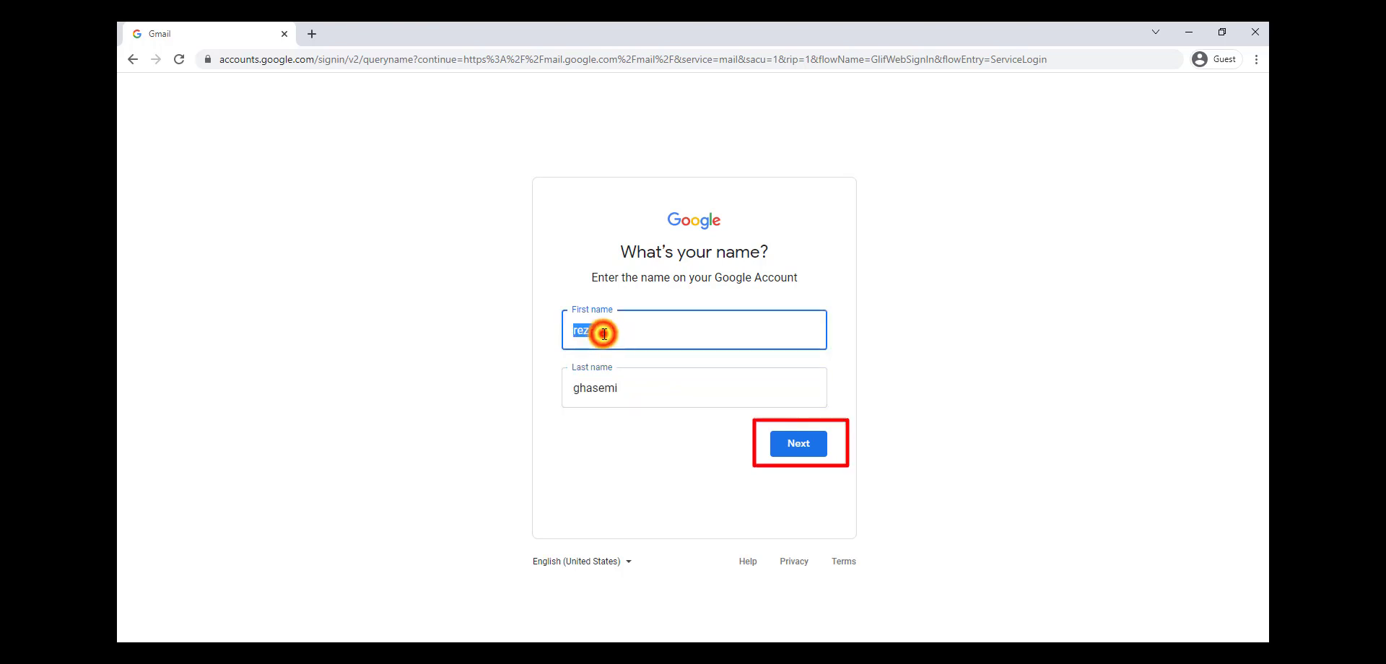
double_click(625, 390)
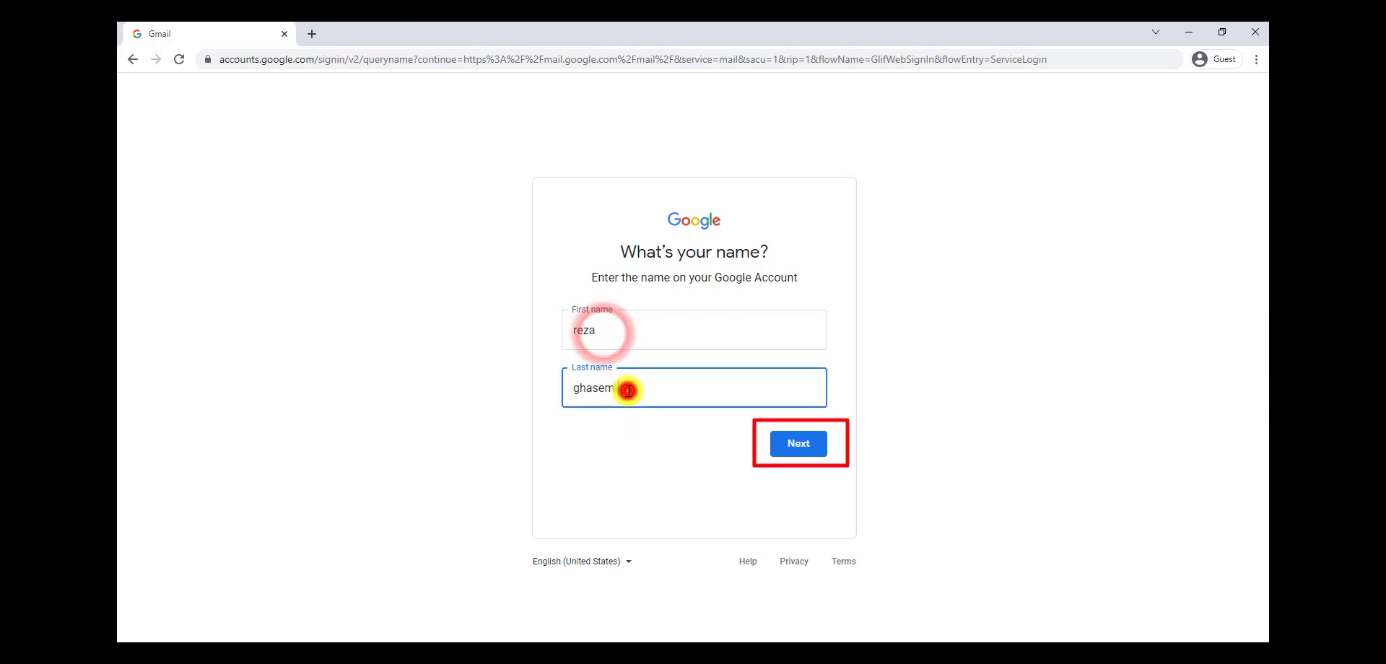
left_click(814, 453)
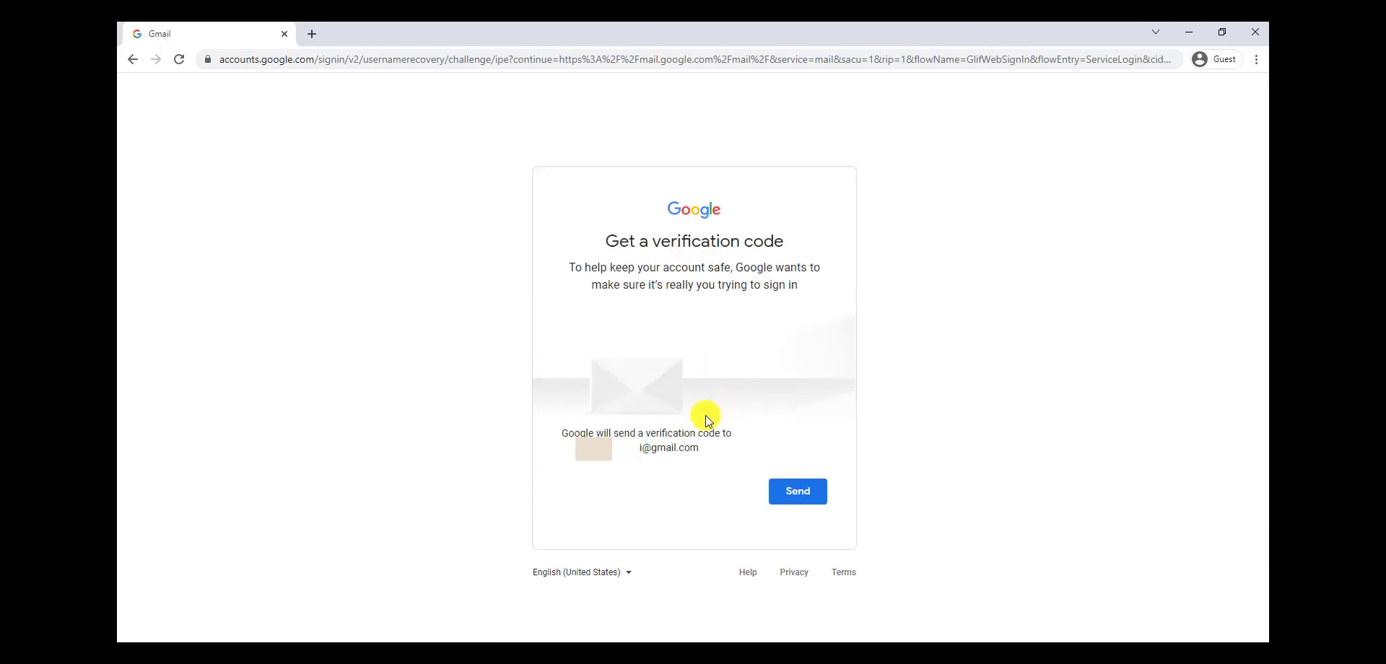
Step: Have a code emailed, copy it from the verification email, paste it into Enter code and submit
left_click(800, 503)
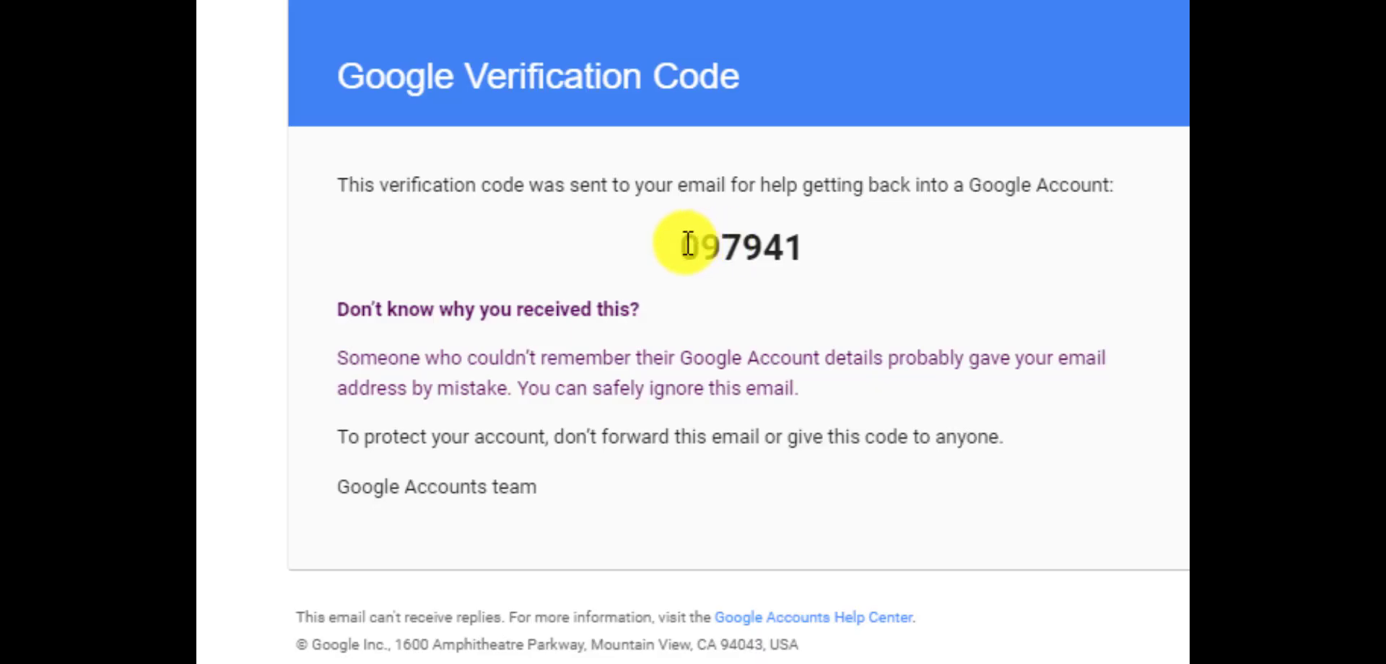
left_click_drag(679, 246, 820, 234)
right_click(796, 277)
left_click(686, 241)
double_click(702, 248)
key("ctrl+c")
right_click(702, 248)
left_click(733, 272)
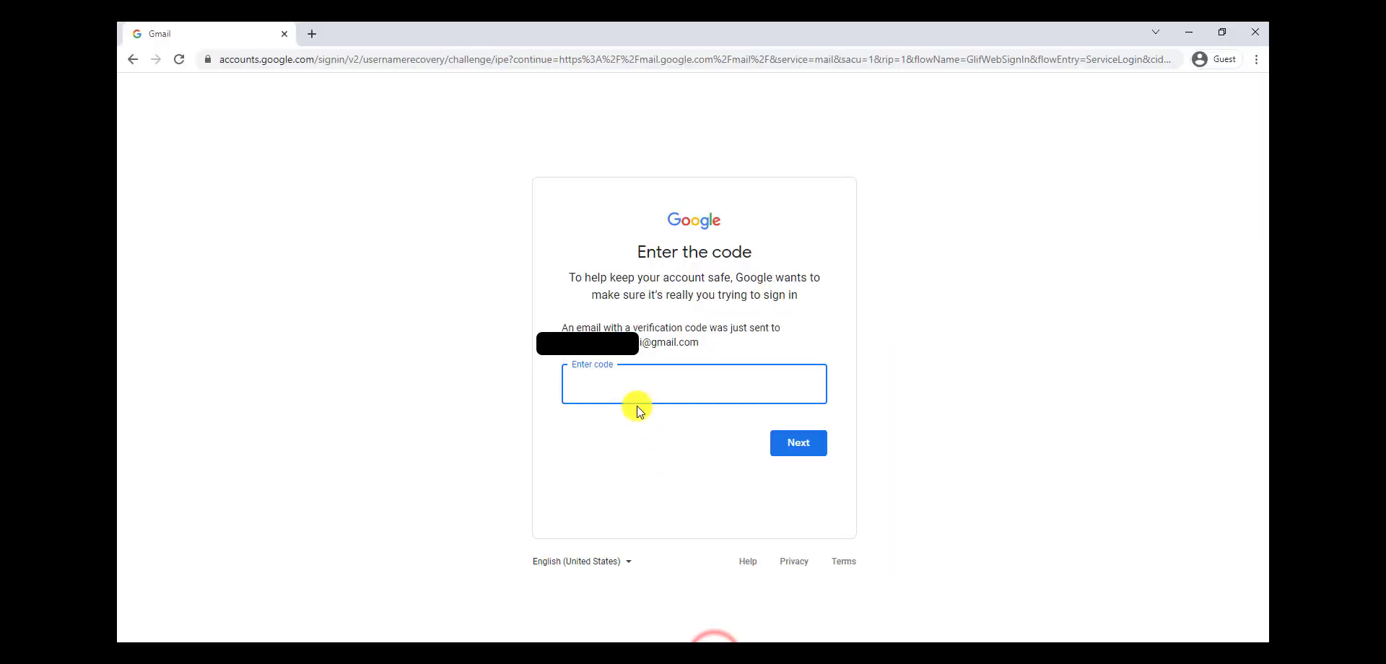
right_click(629, 375)
left_click(666, 464)
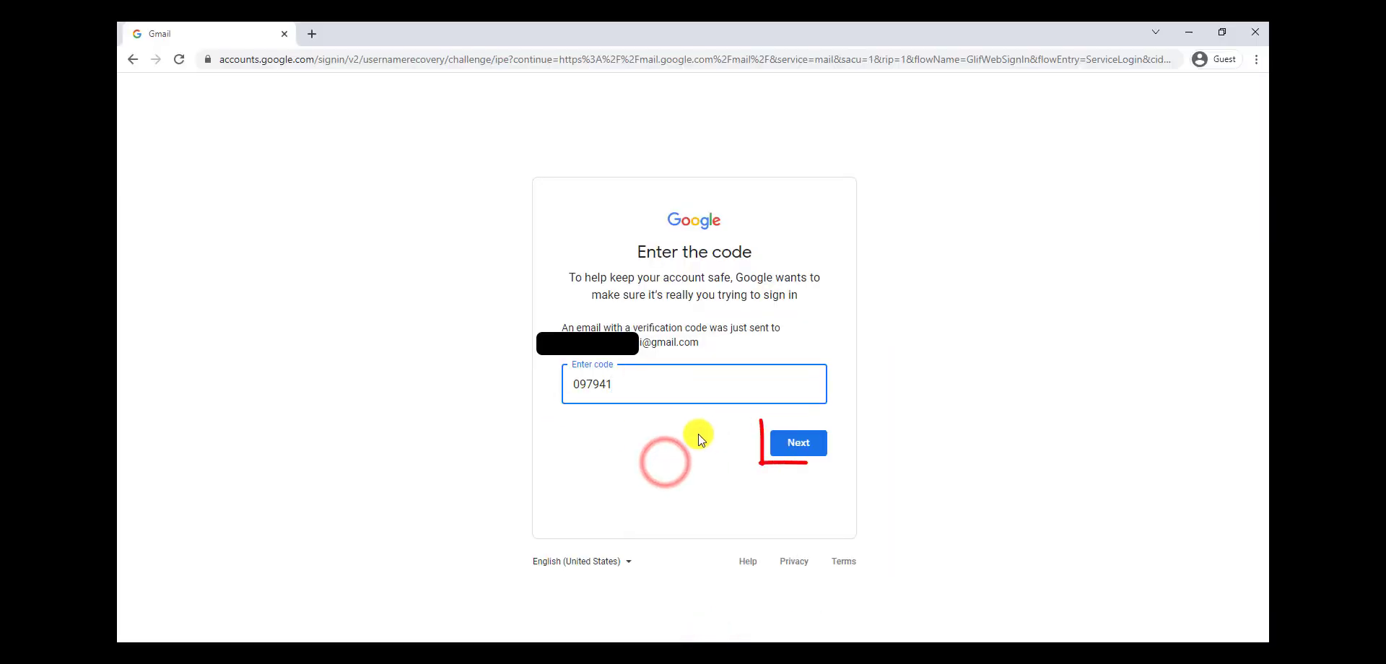
left_click(794, 449)
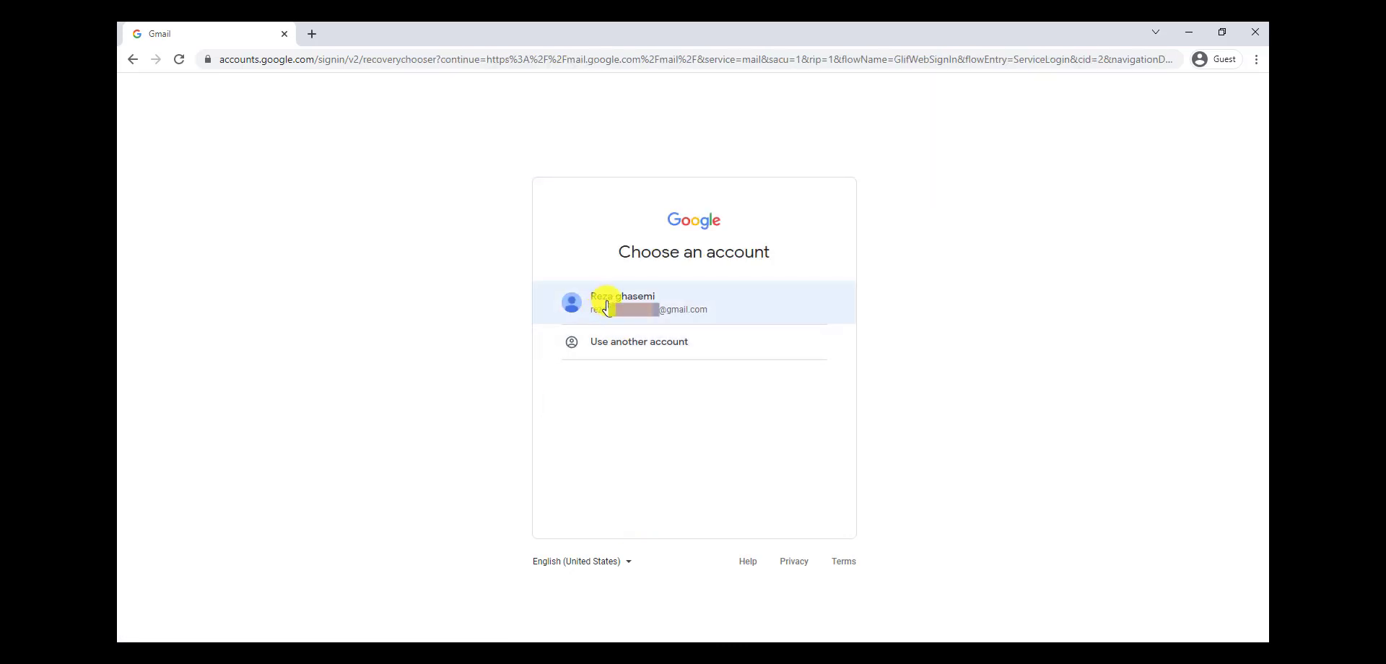
Step: Pick the recovered account on Choose an account, returning to Gmail's about page
left_click(623, 315)
left_click(609, 320)
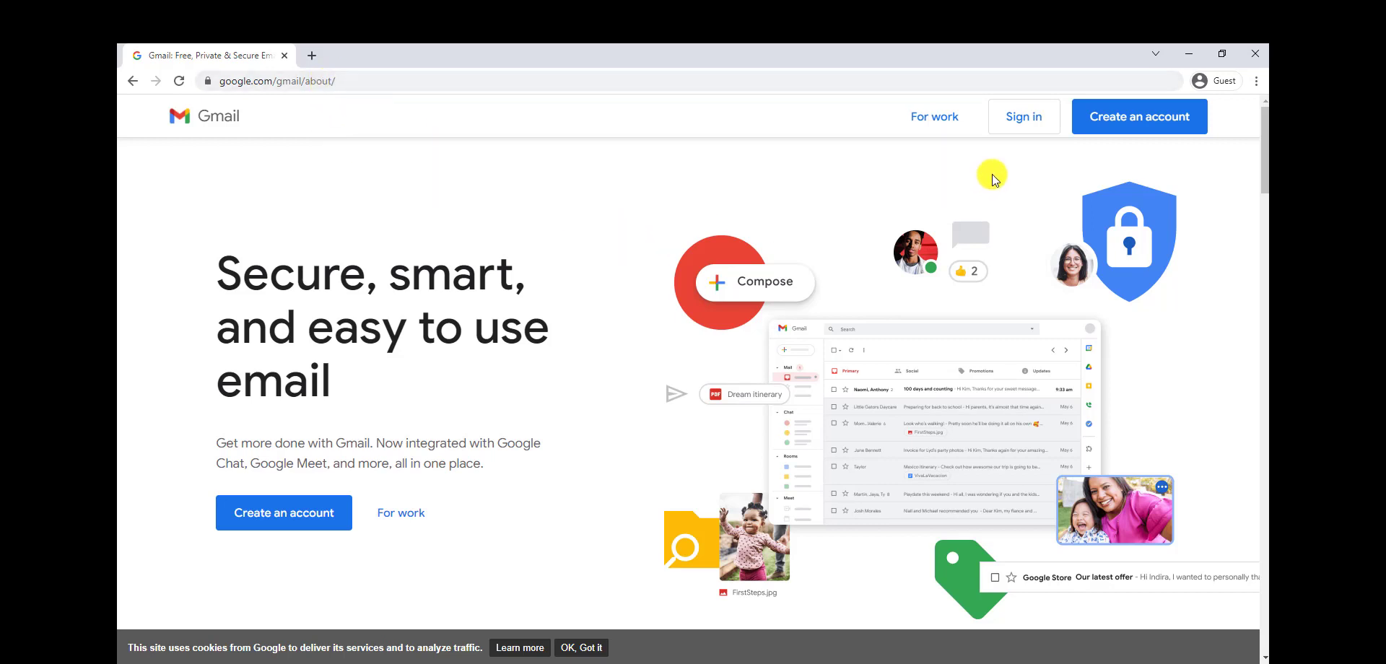
Step: Start signing in again, complete the recovered Gmail address in the Email field and submit it
left_click(1004, 133)
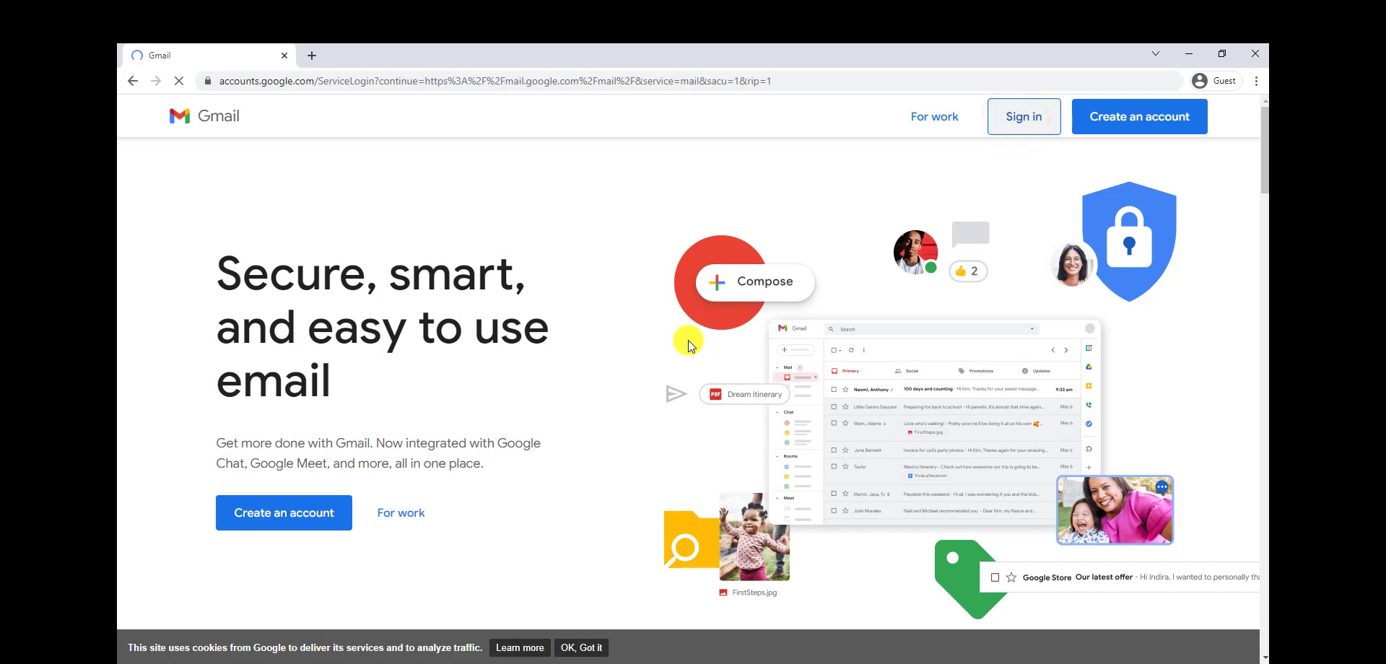
left_click(688, 342)
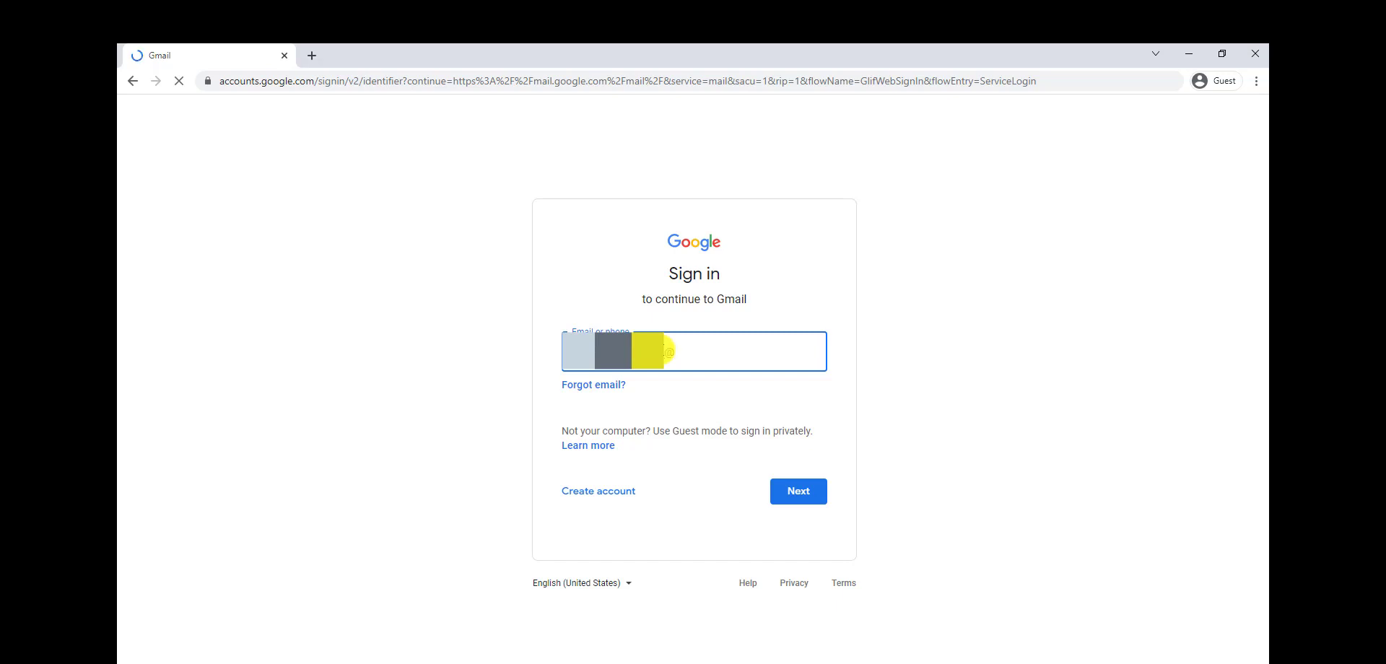
type("mail.com")
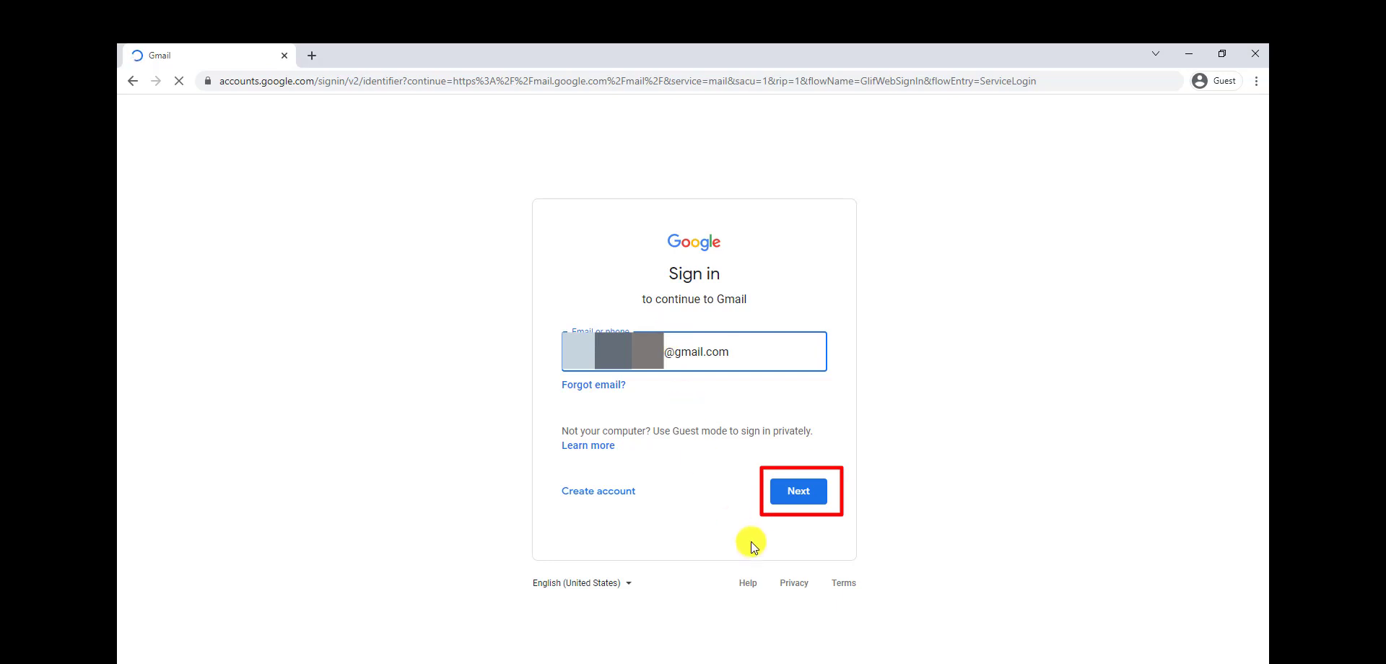
left_click(799, 493)
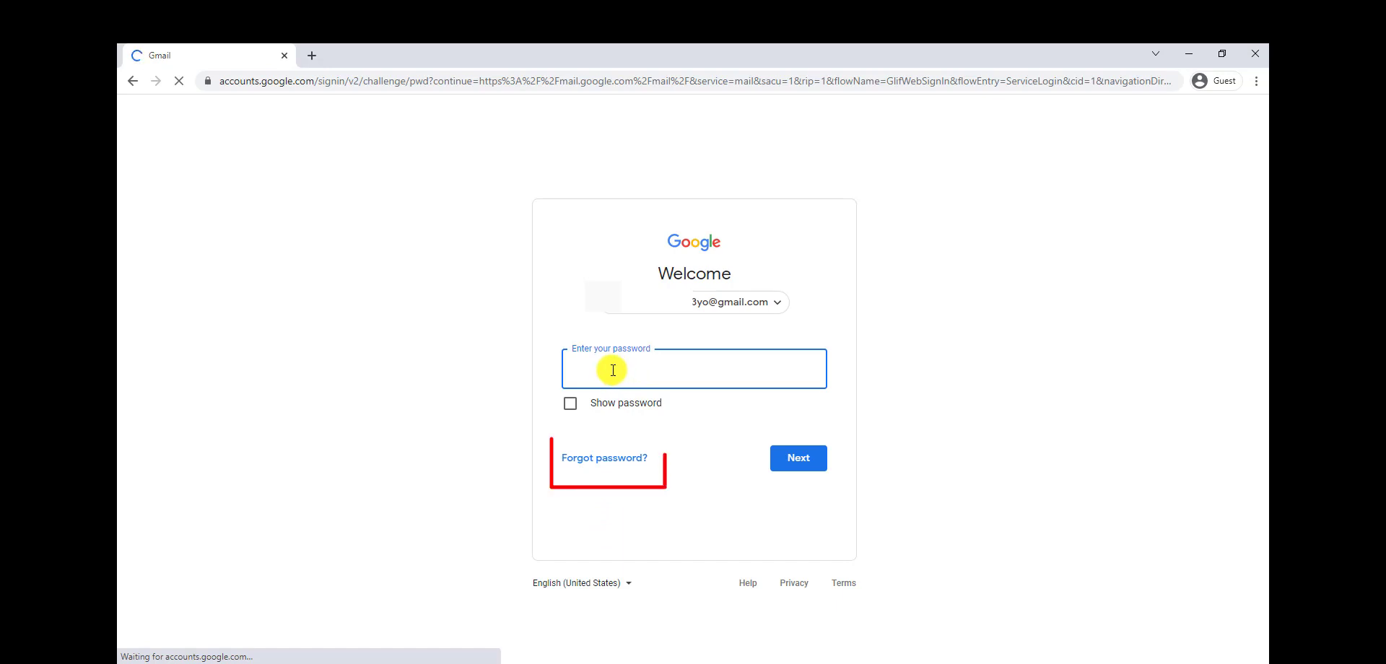
Step: Choose 'Forgot password?', then 'Try another way' to get a code emailed to the recovery address
left_click(589, 469)
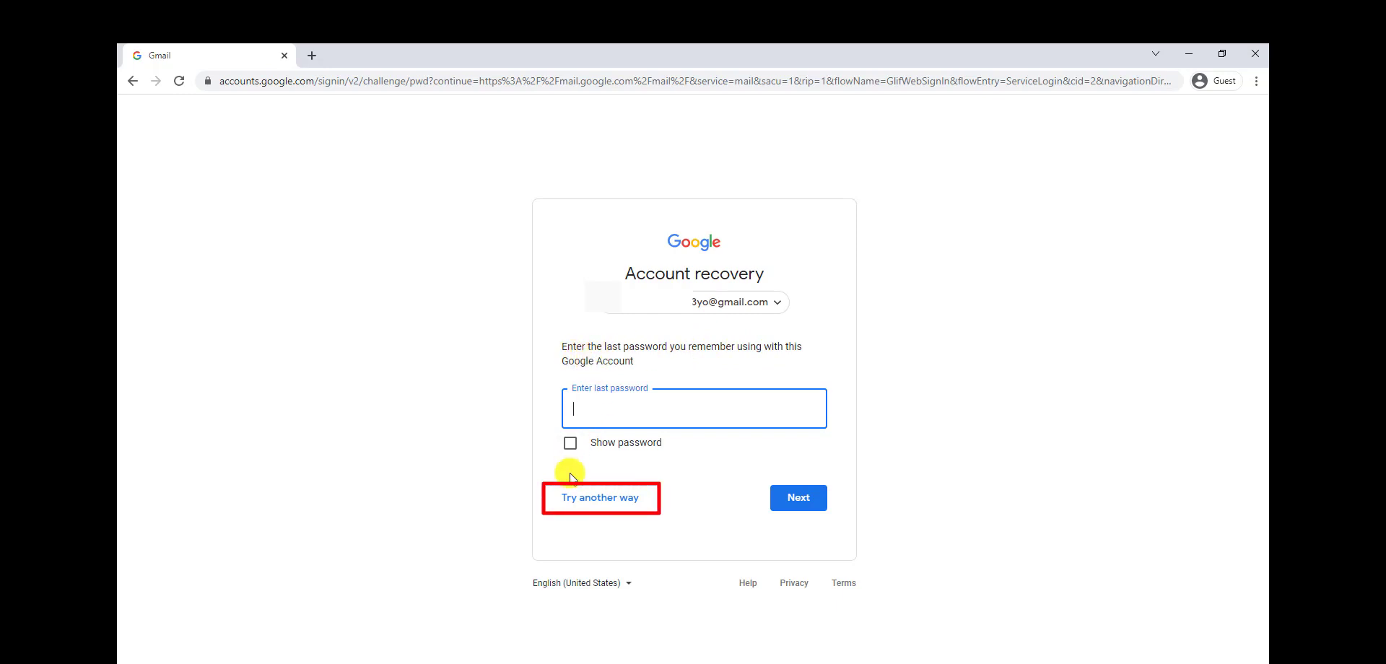
left_click(599, 502)
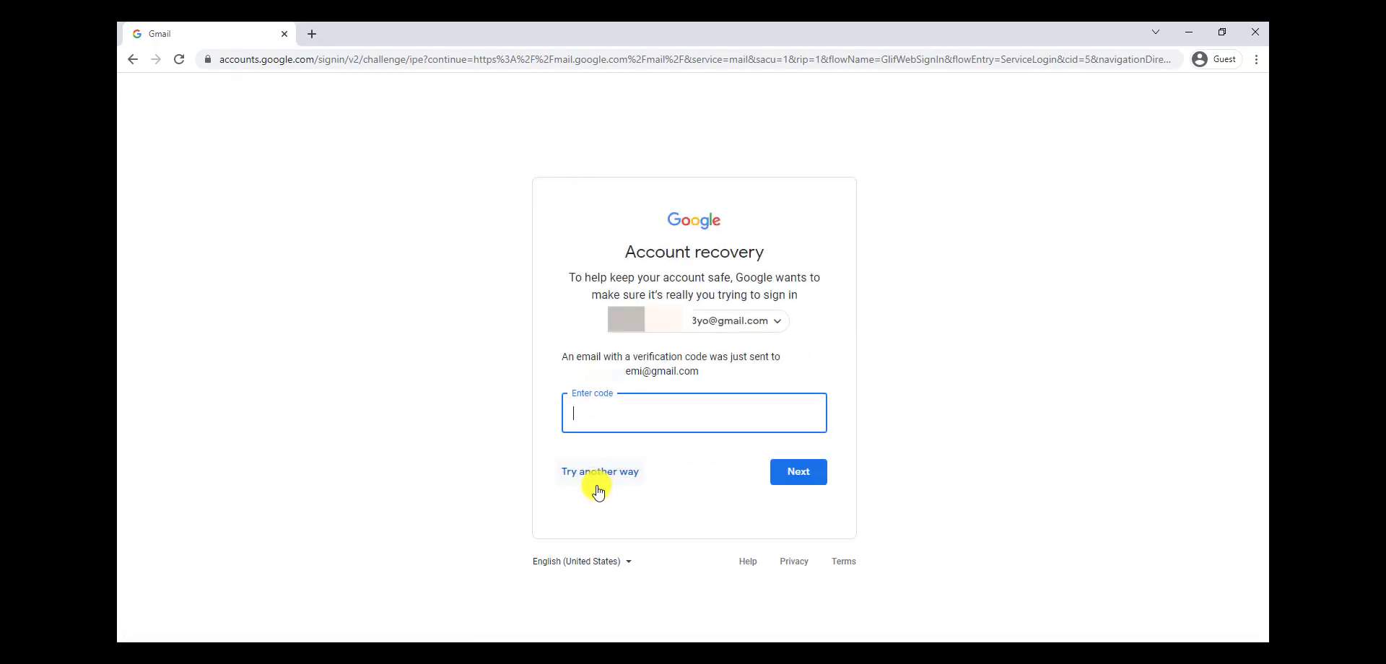
Step: Focus the Enter code field and select the recovery email address in the inbox
left_click(564, 378)
left_click(590, 413)
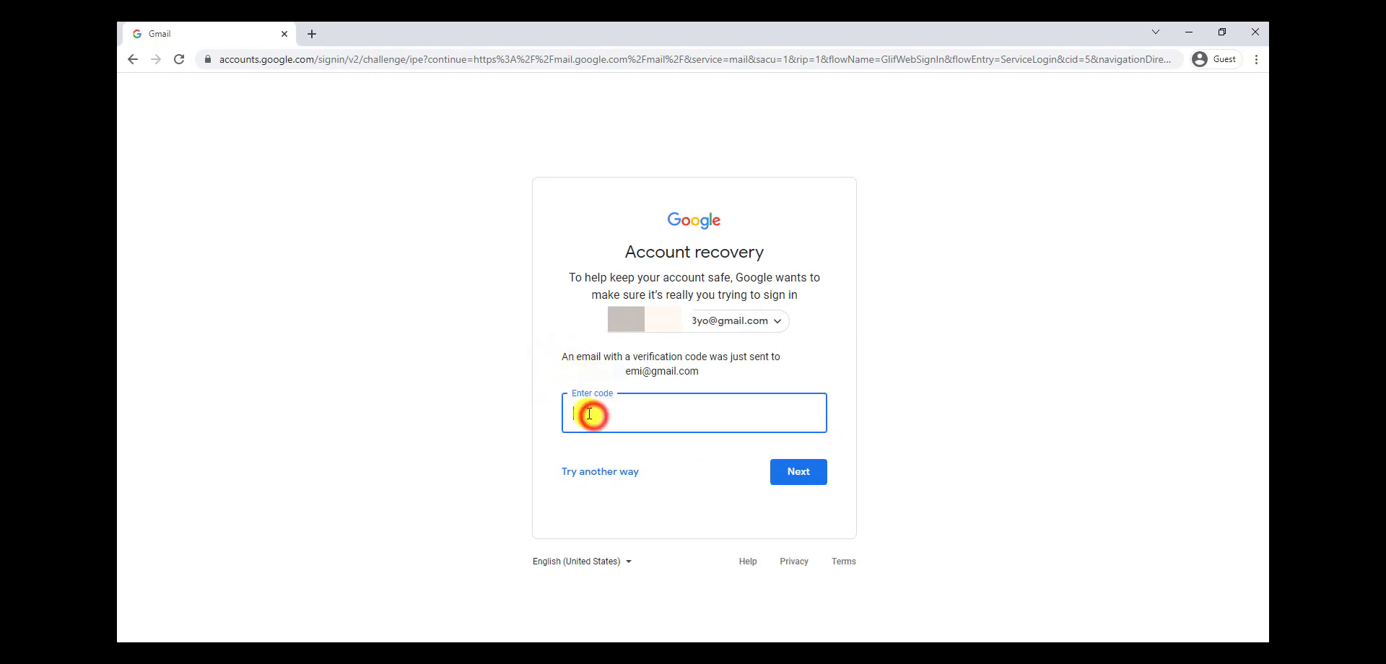
left_click(562, 372)
left_click_drag(593, 368, 699, 371)
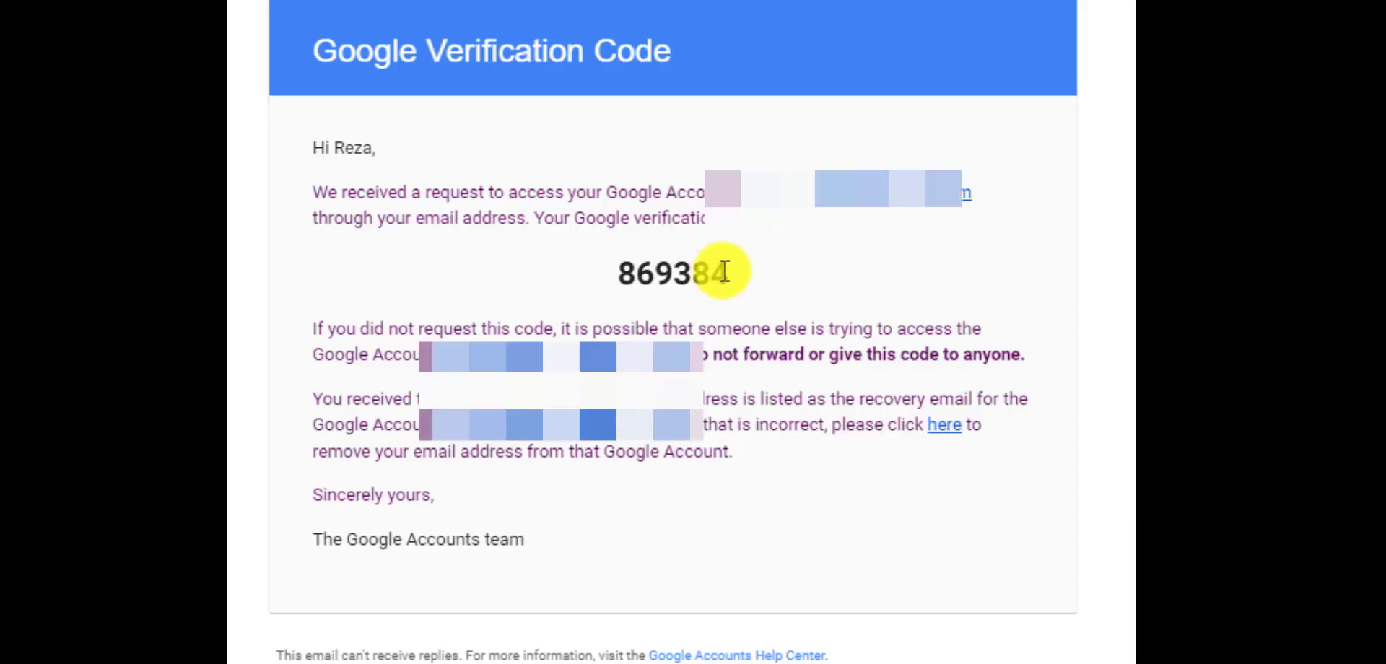
Step: Copy the verification code from the email, paste it into Enter code, and submit it
left_click_drag(722, 268, 619, 270)
right_click(638, 287)
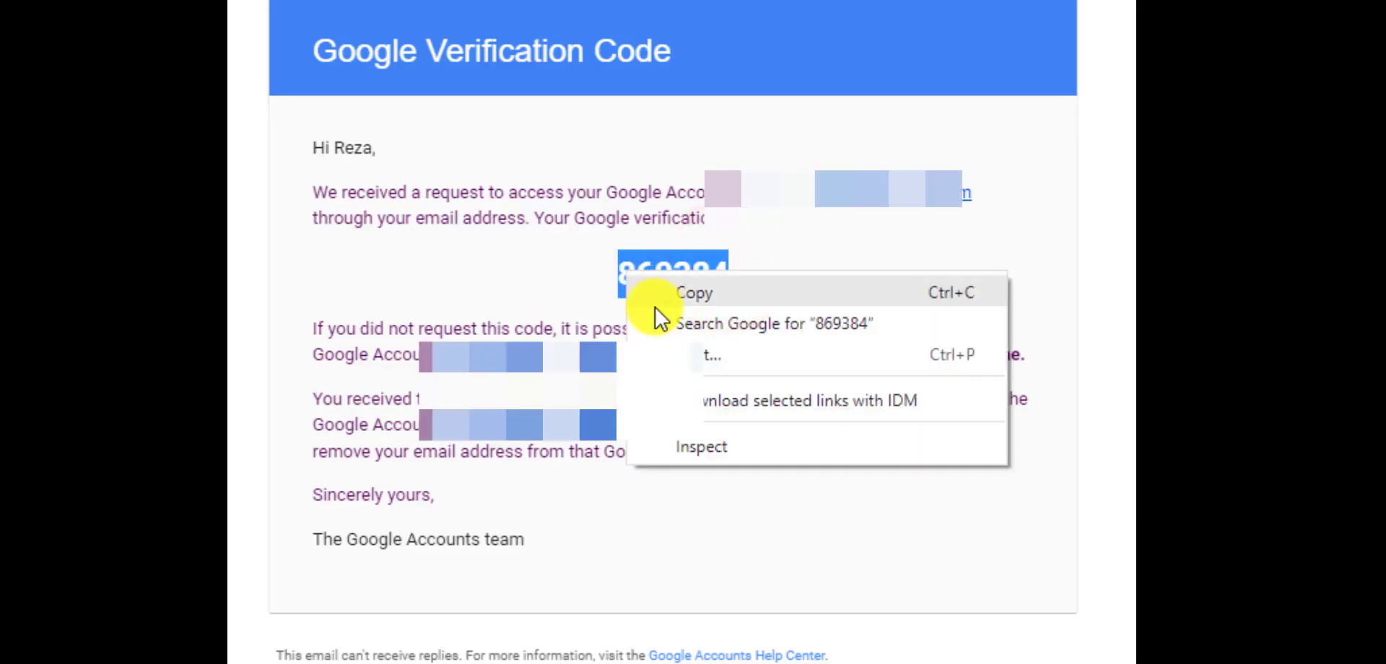
left_click(664, 290)
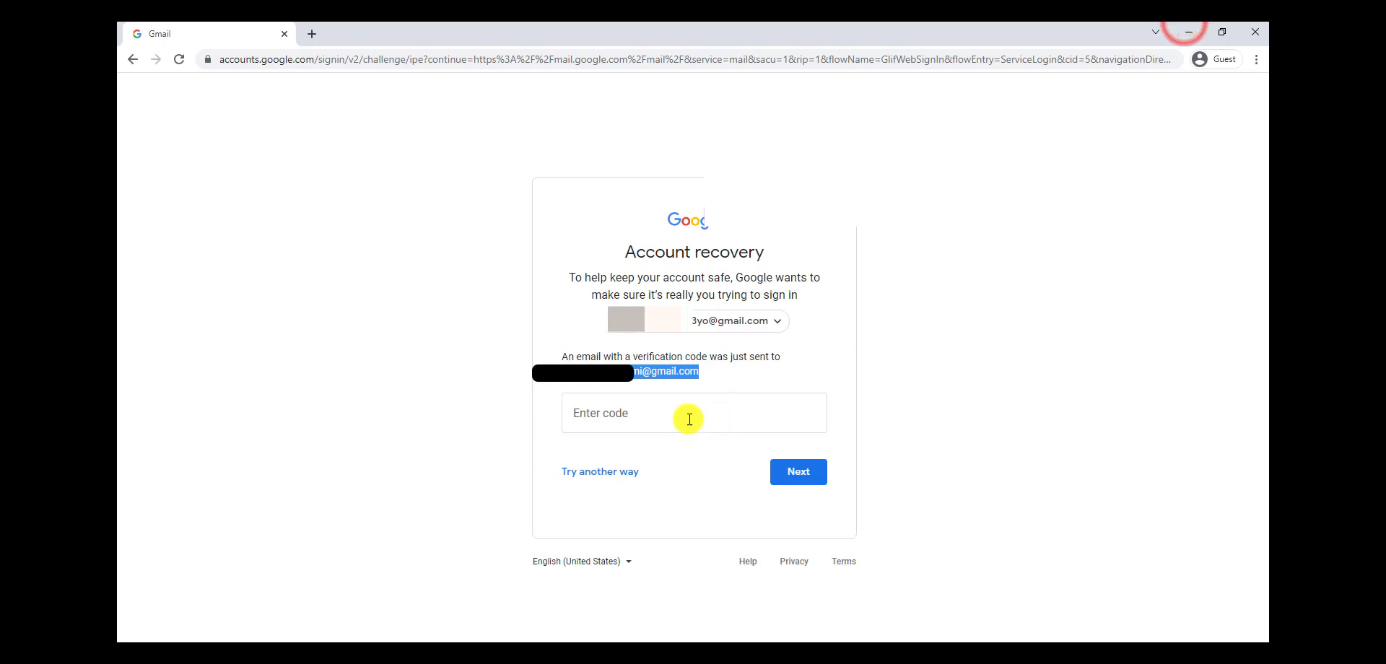
right_click(661, 417)
left_click(681, 498)
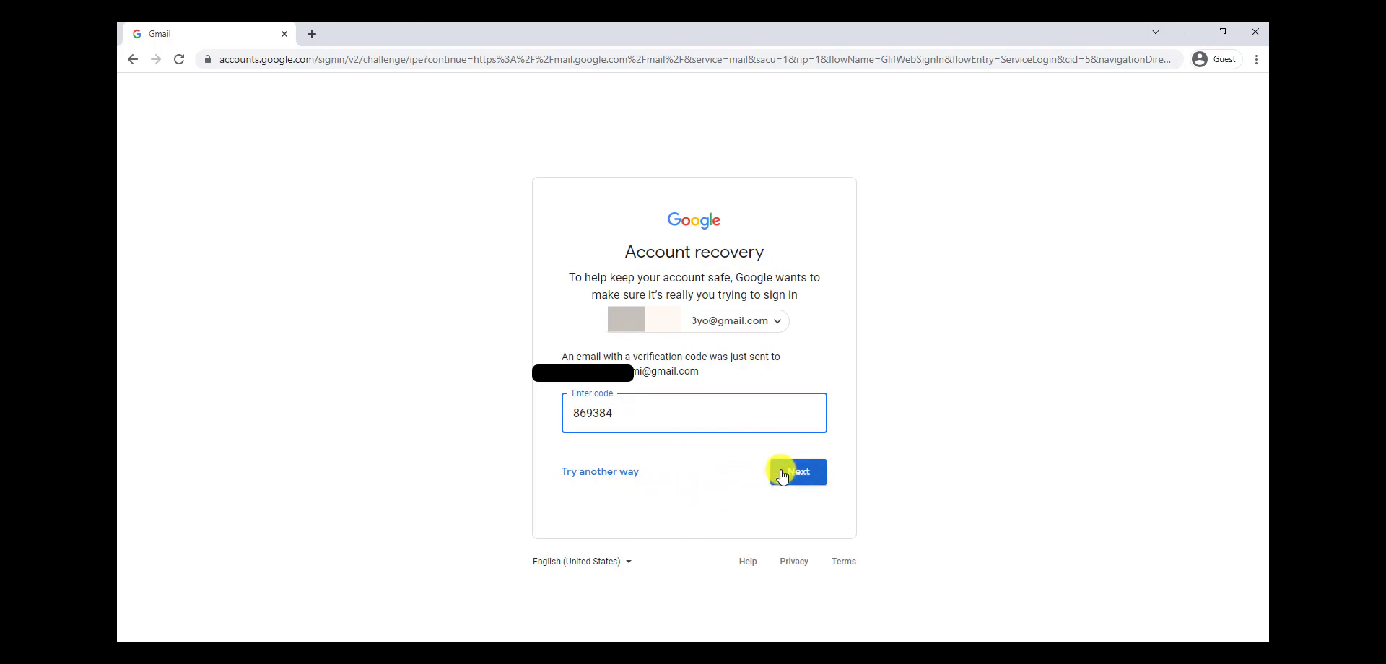
left_click(615, 474)
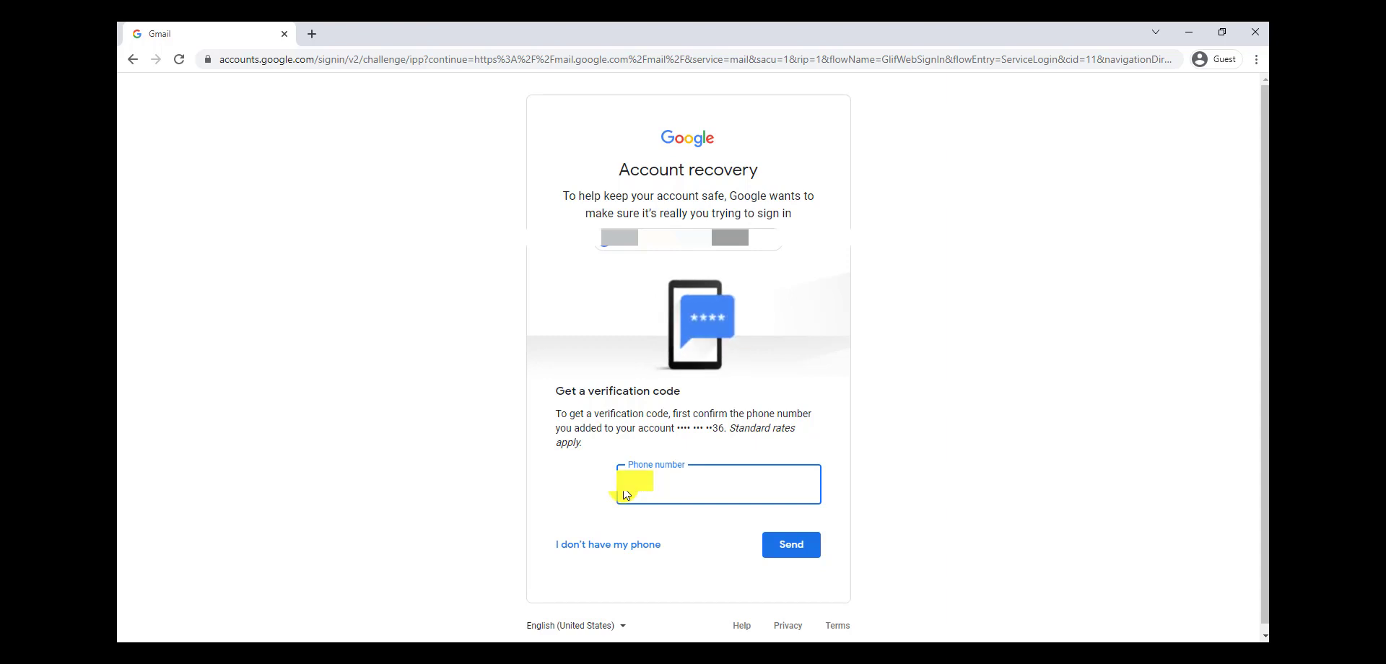
Step: Enter the account's phone number, request a text code, and submit the texted verification code
key("ctrl+v")
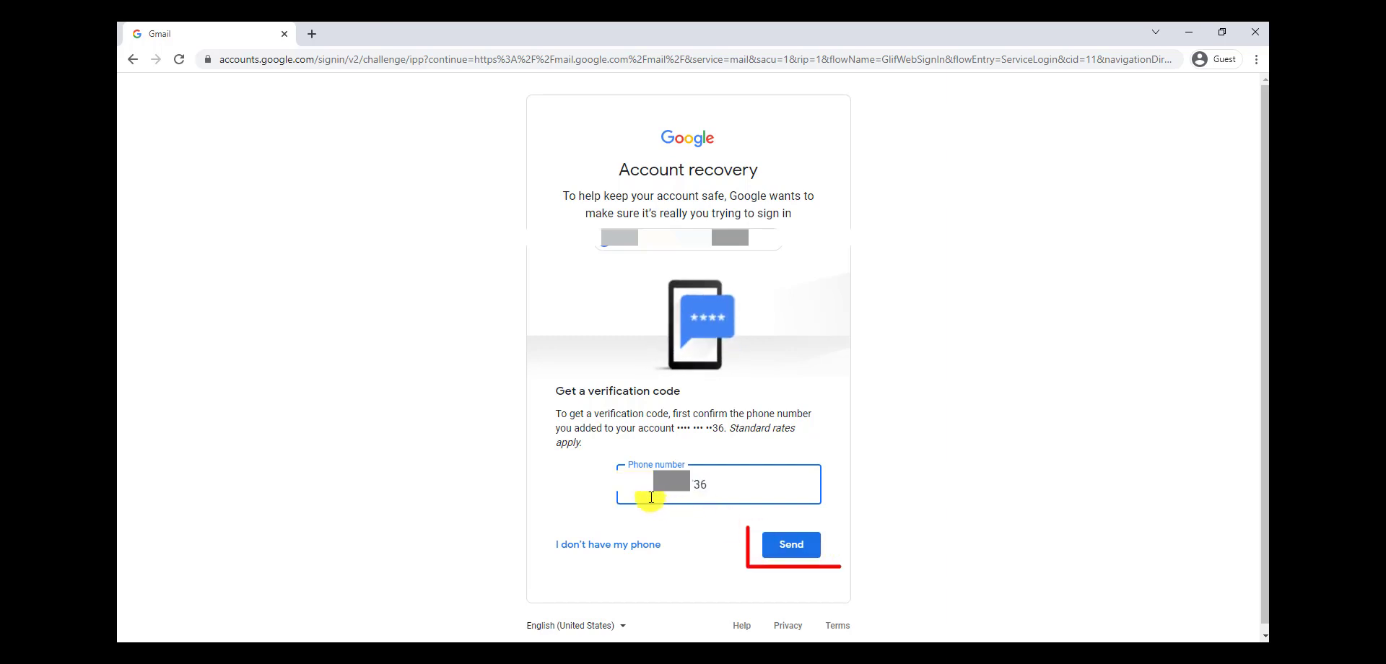
left_click(788, 545)
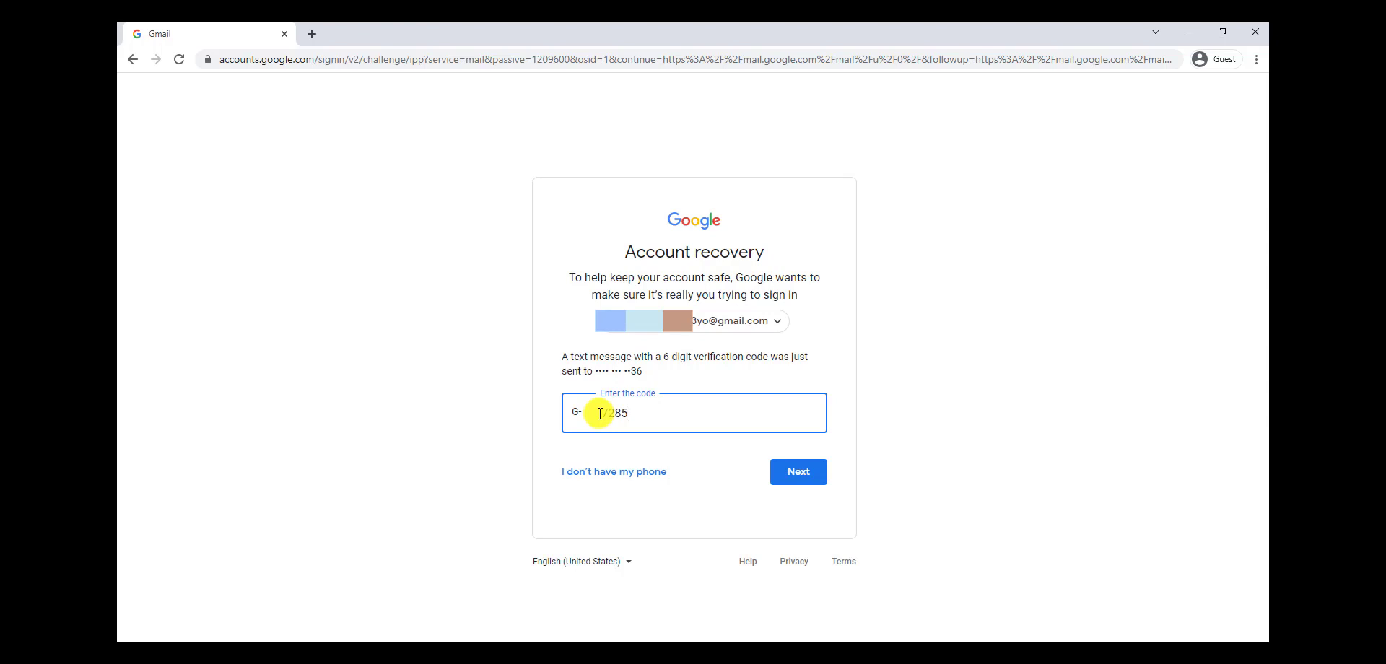
left_click(769, 476)
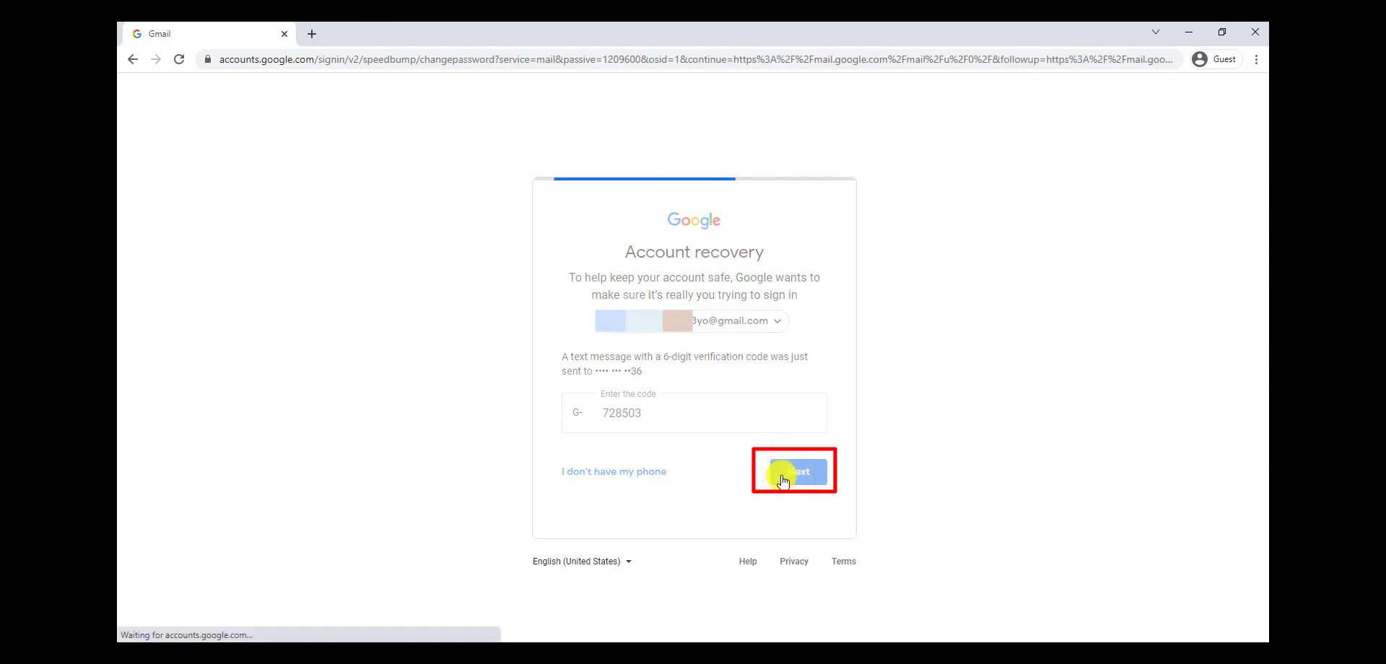
Step: Enter and confirm a new password, save it, and begin re-entering the account email
left_click(593, 363)
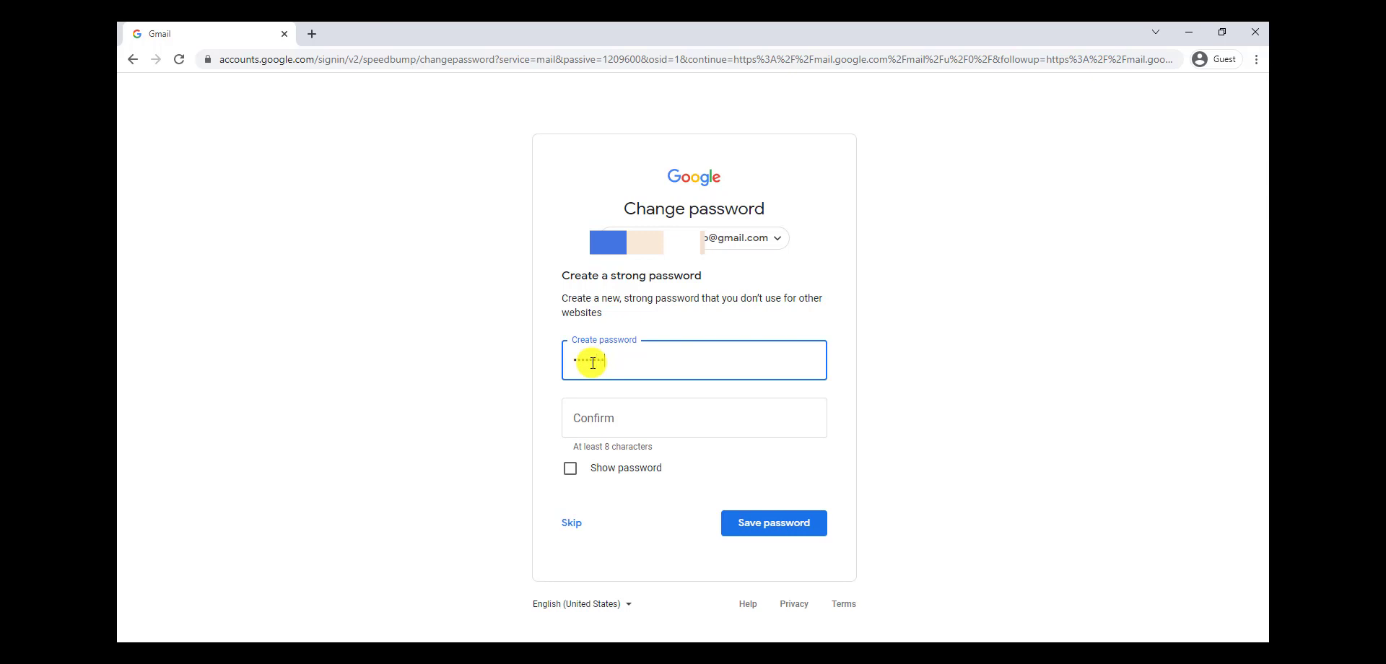
key("Tab")
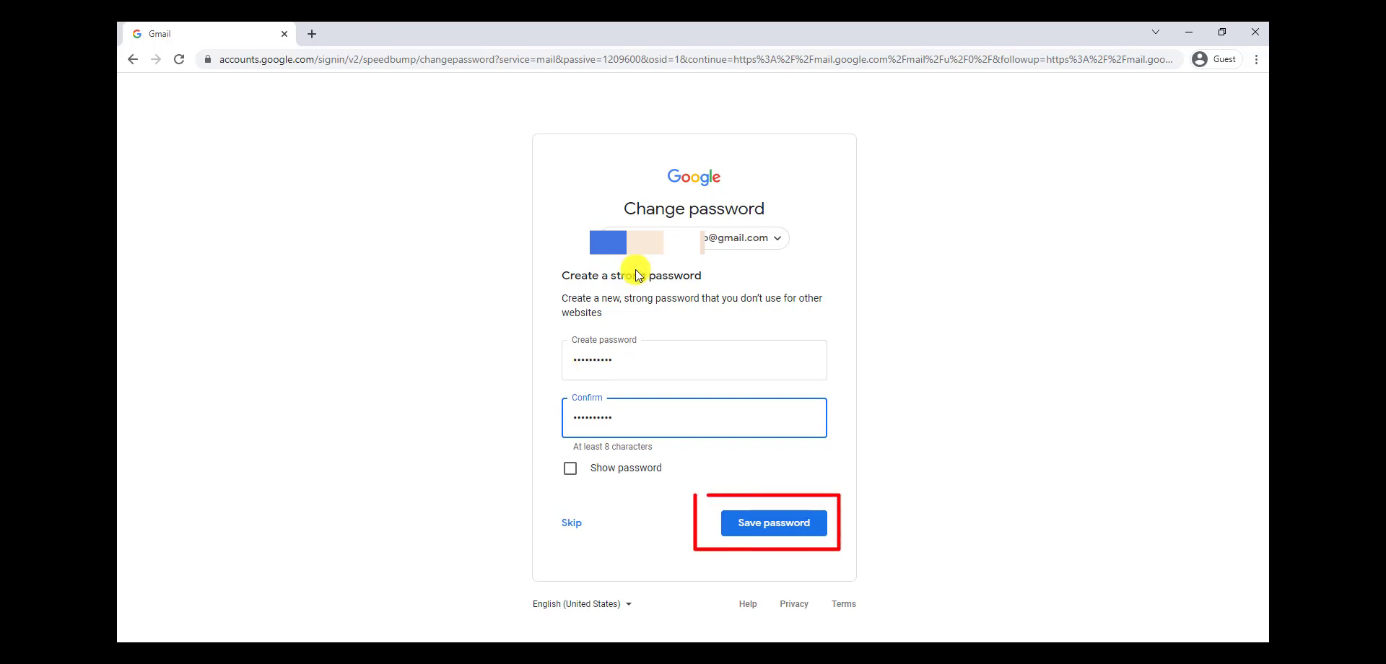
left_click(798, 530)
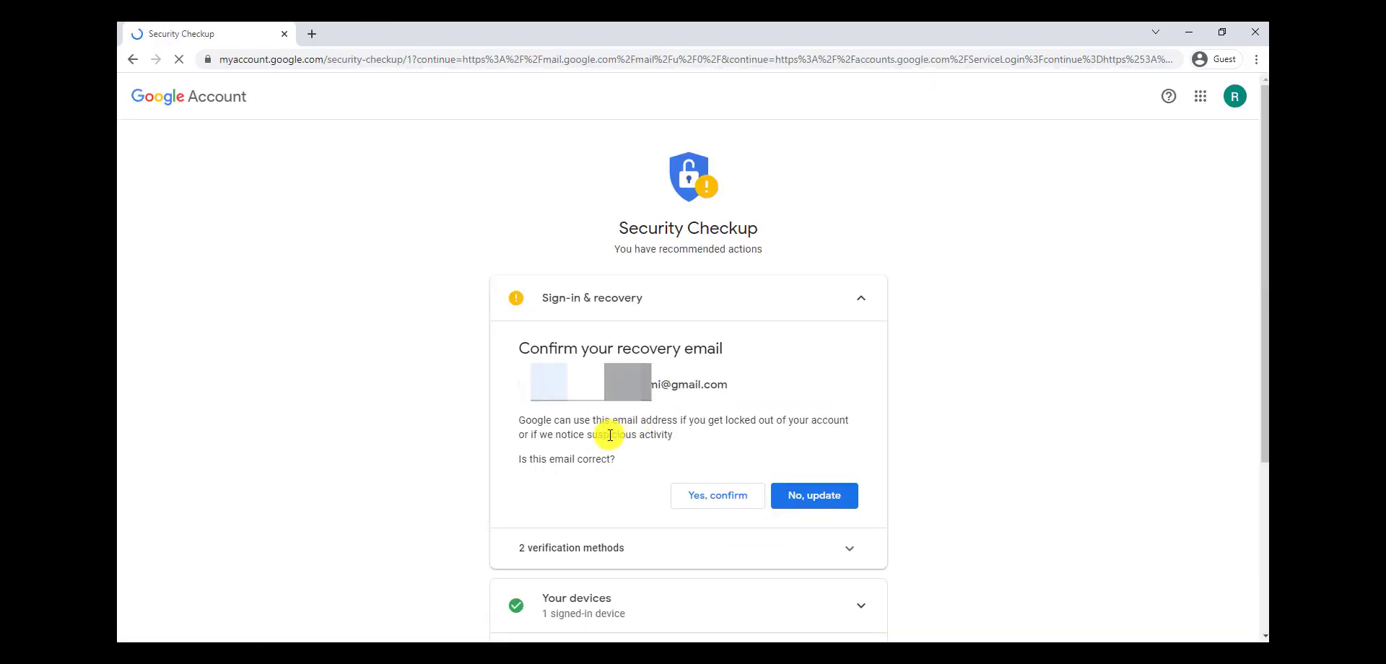
left_click(609, 321)
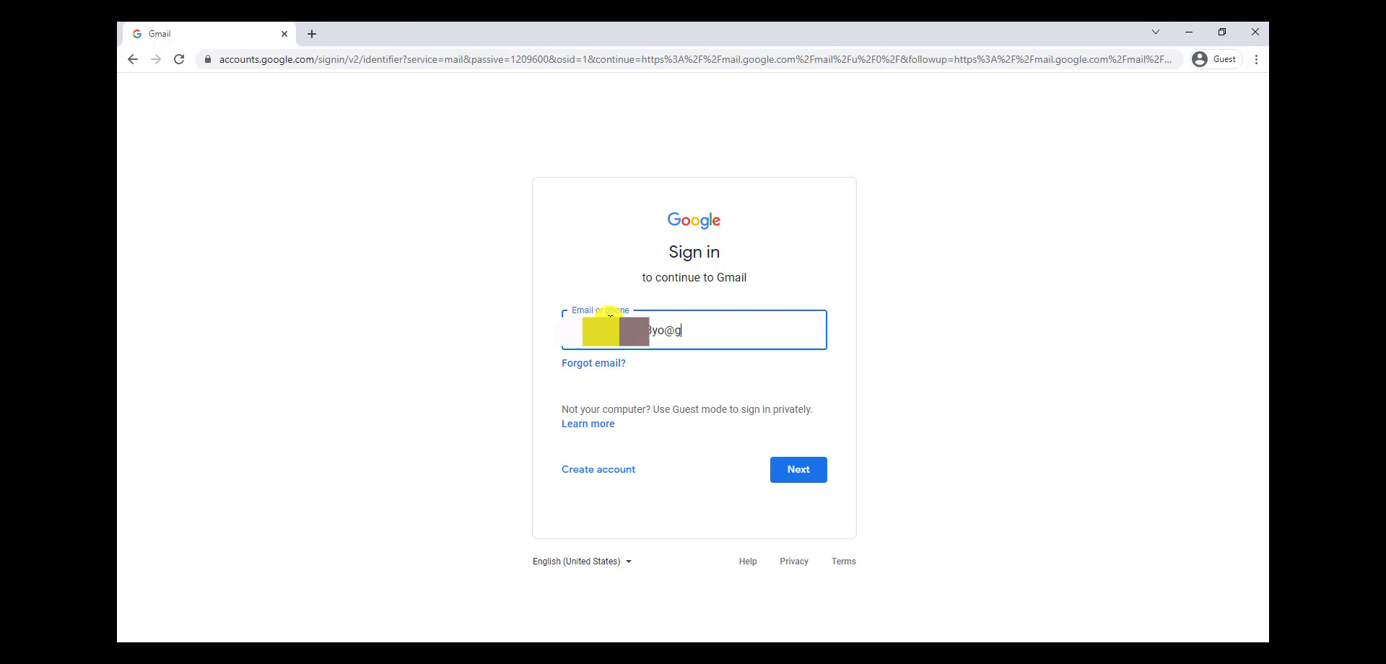
Step: Finish the Gmail address, sign in with the new password, and decline extra details with Not now
type("mail.com")
key("Return")
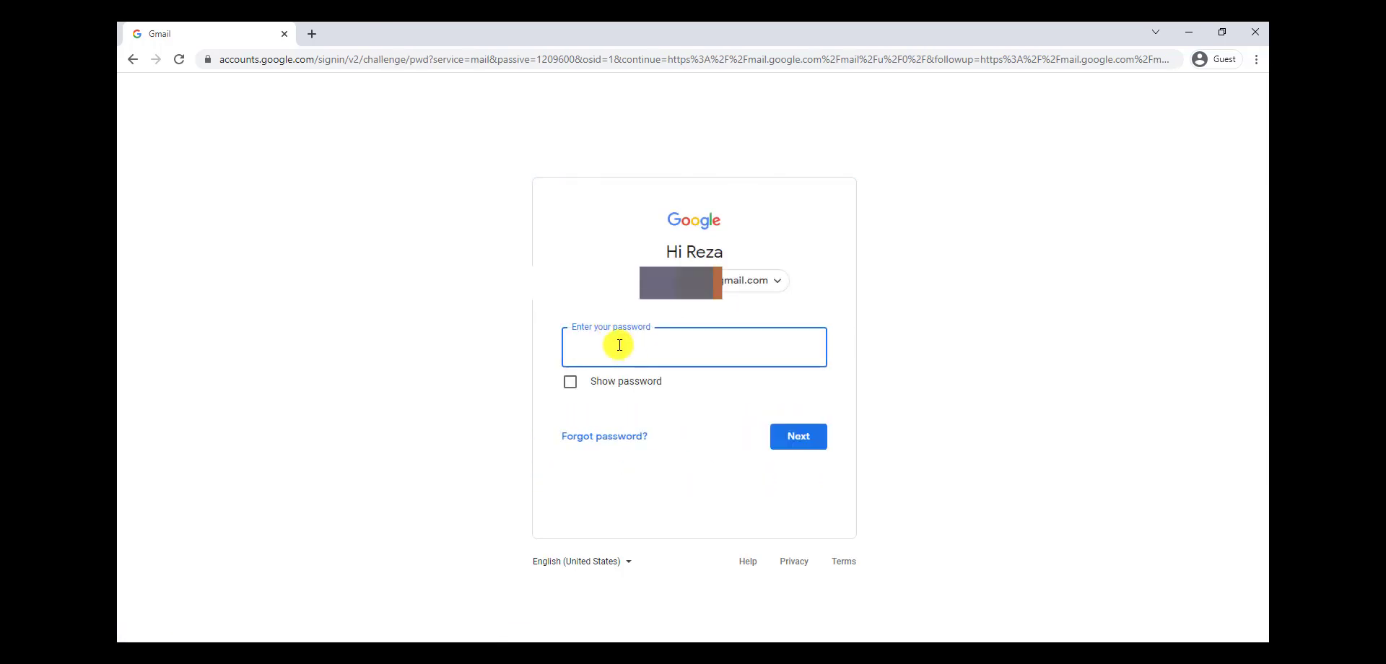
left_click(619, 345)
left_click(805, 448)
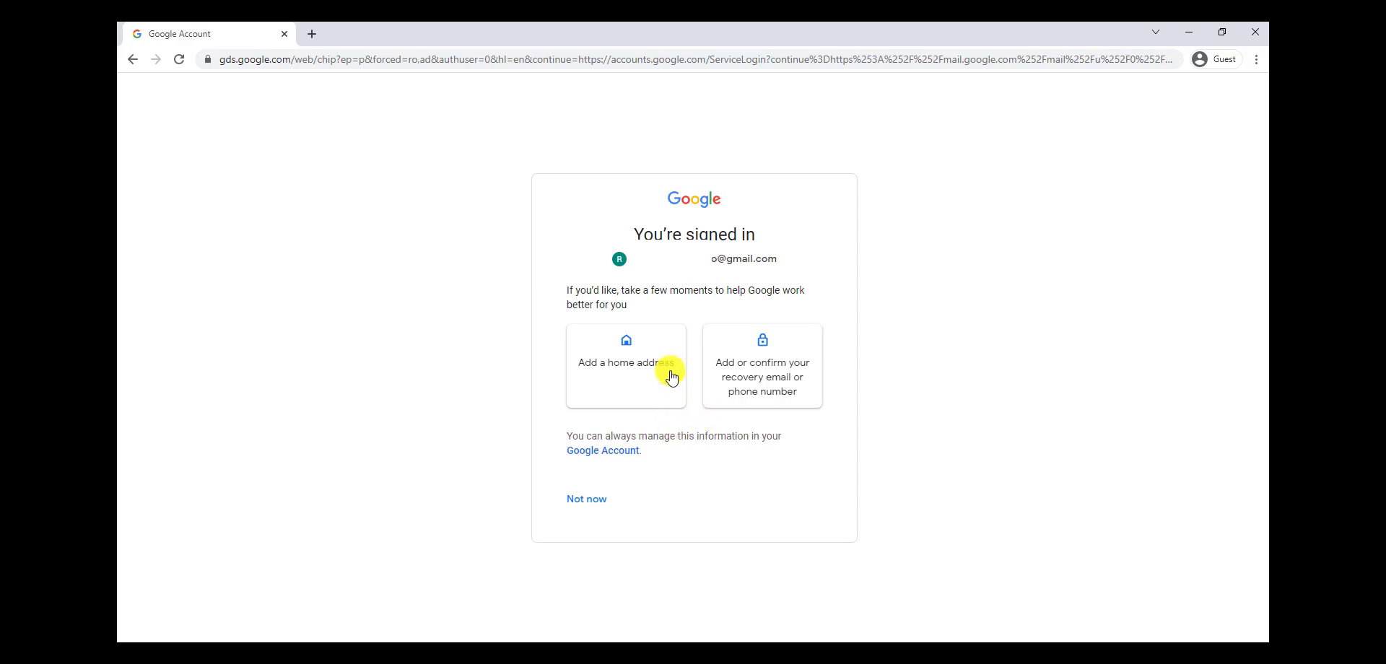
left_click(587, 499)
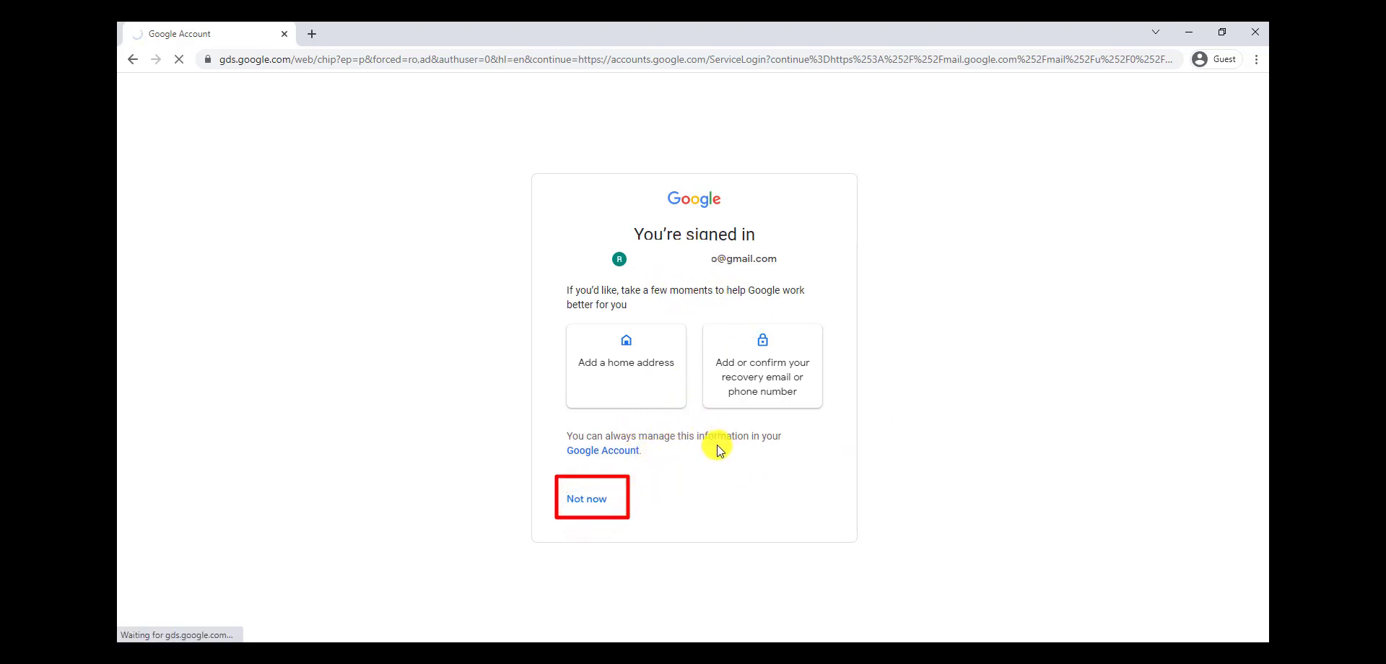